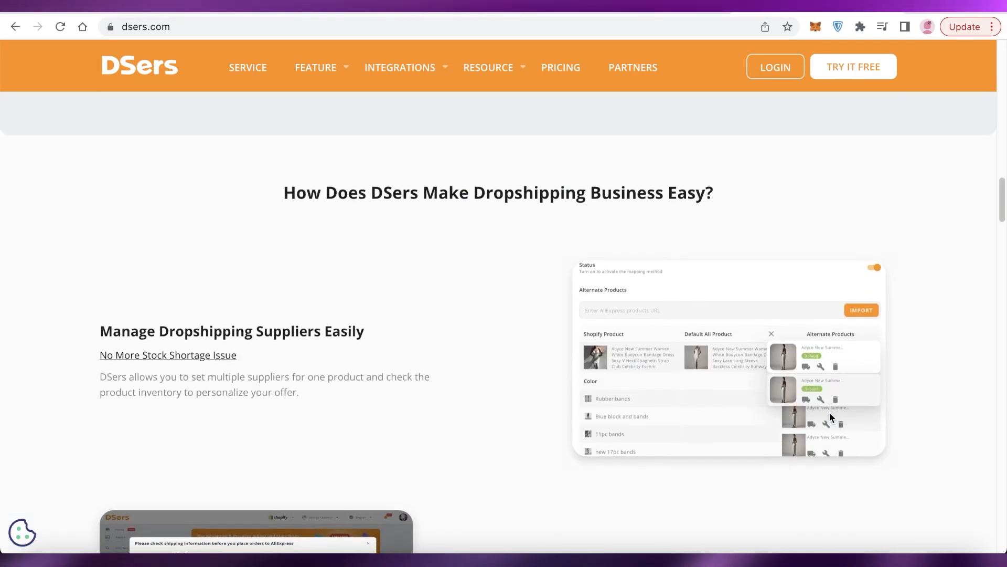
Browse the DSers homepage sections describing its dropshipping features
{"action": "scroll", "coordinate": [830, 413], "scroll_direction": "down", "scroll_amount": 3}
{"action": "scroll", "coordinate": [871, 417], "scroll_direction": "down", "scroll_amount": 3}
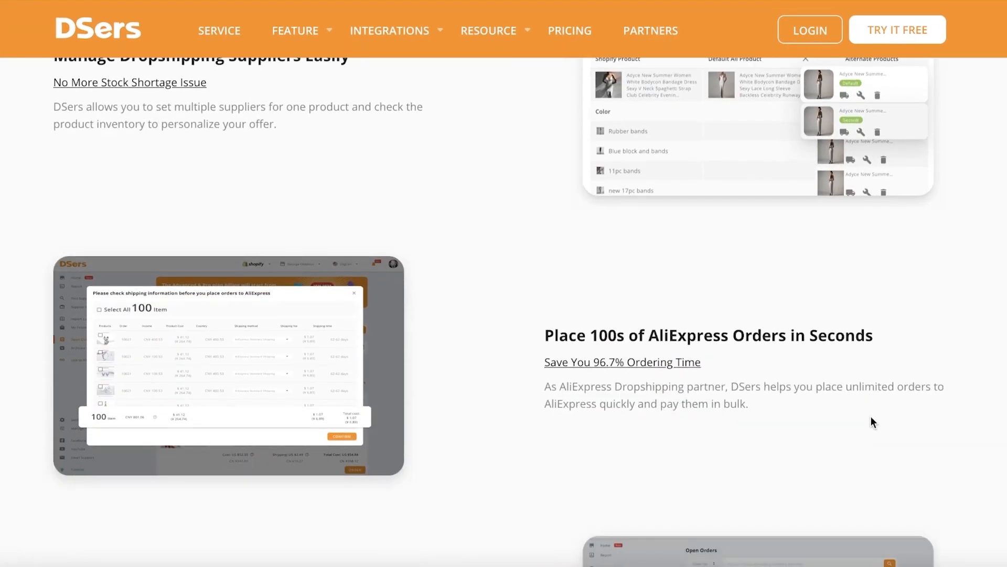
{"action": "scroll", "coordinate": [871, 418], "scroll_direction": "down", "scroll_amount": 6}
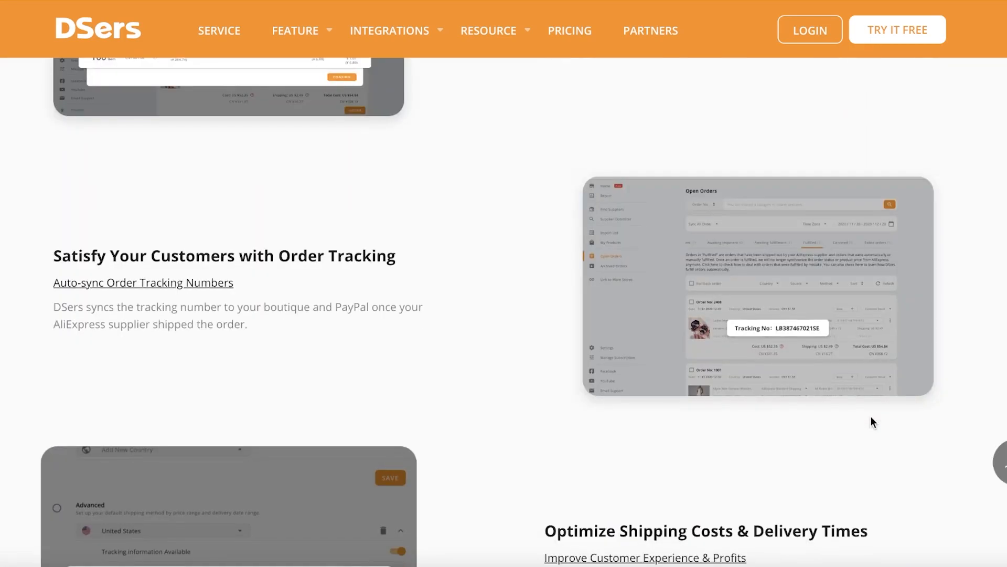
{"action": "scroll", "coordinate": [873, 421], "scroll_direction": "down", "scroll_amount": 7}
{"action": "scroll", "coordinate": [872, 421], "scroll_direction": "down", "scroll_amount": 5}
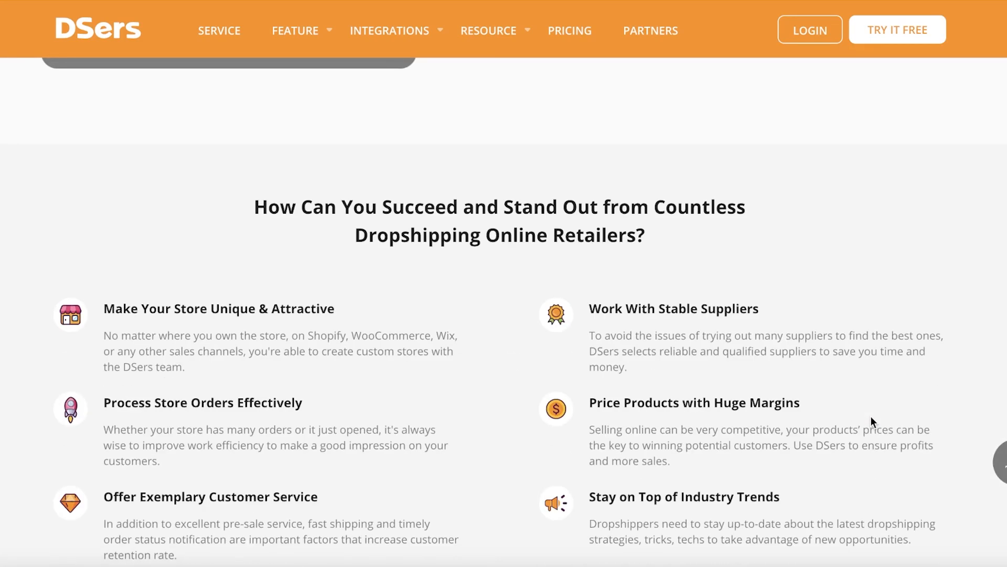
{"action": "scroll", "coordinate": [871, 416], "scroll_direction": "down", "scroll_amount": 5}
{"action": "scroll", "coordinate": [869, 415], "scroll_direction": "up", "scroll_amount": 10}
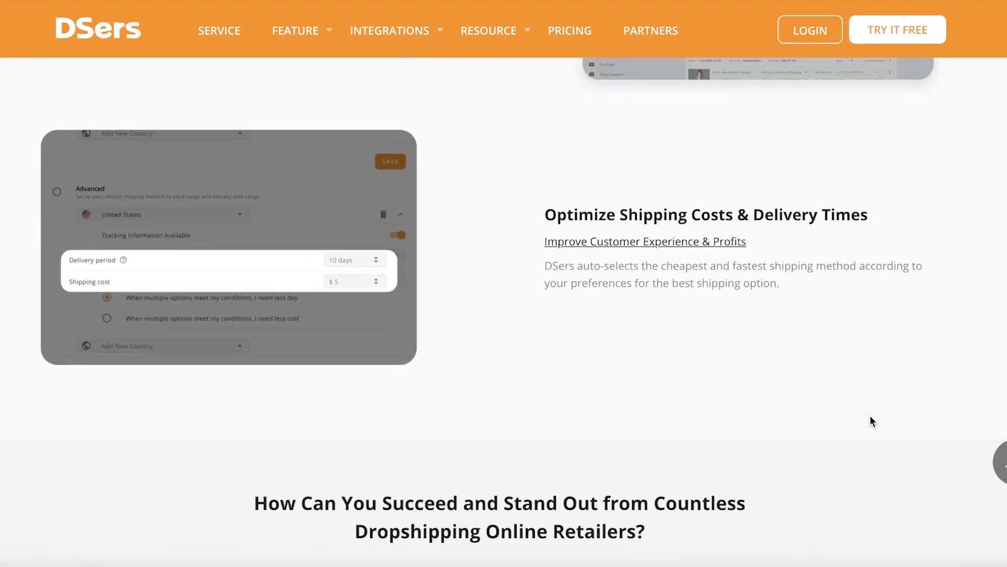
{"action": "scroll", "coordinate": [866, 415], "scroll_direction": "up", "scroll_amount": 12}
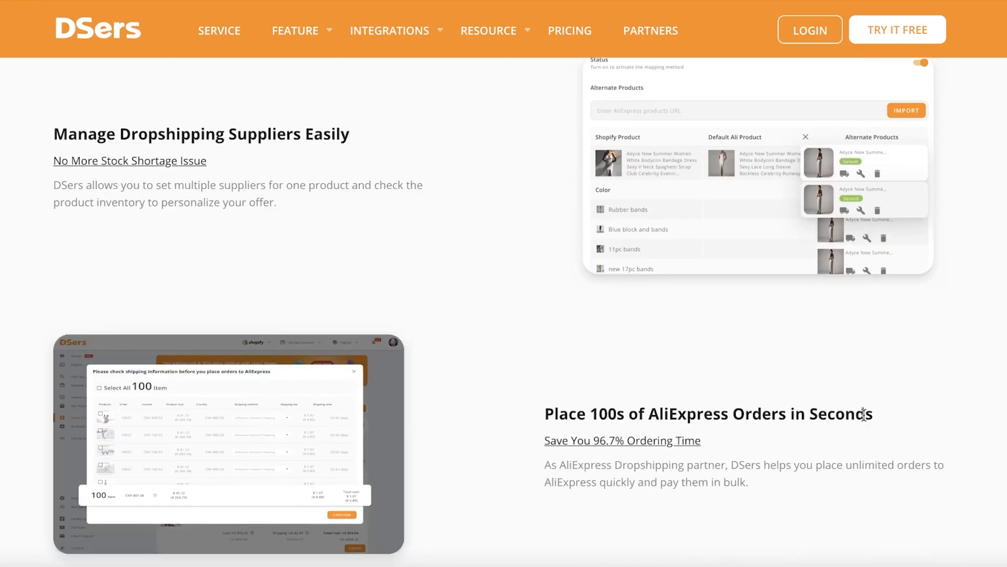
{"action": "scroll", "coordinate": [864, 417], "scroll_direction": "up", "scroll_amount": 6}
{"action": "scroll", "coordinate": [863, 417], "scroll_direction": "down", "scroll_amount": 6}
{"action": "scroll", "coordinate": [863, 417], "scroll_direction": "down", "scroll_amount": 2}
{"action": "scroll", "coordinate": [864, 418], "scroll_direction": "up", "scroll_amount": 4}
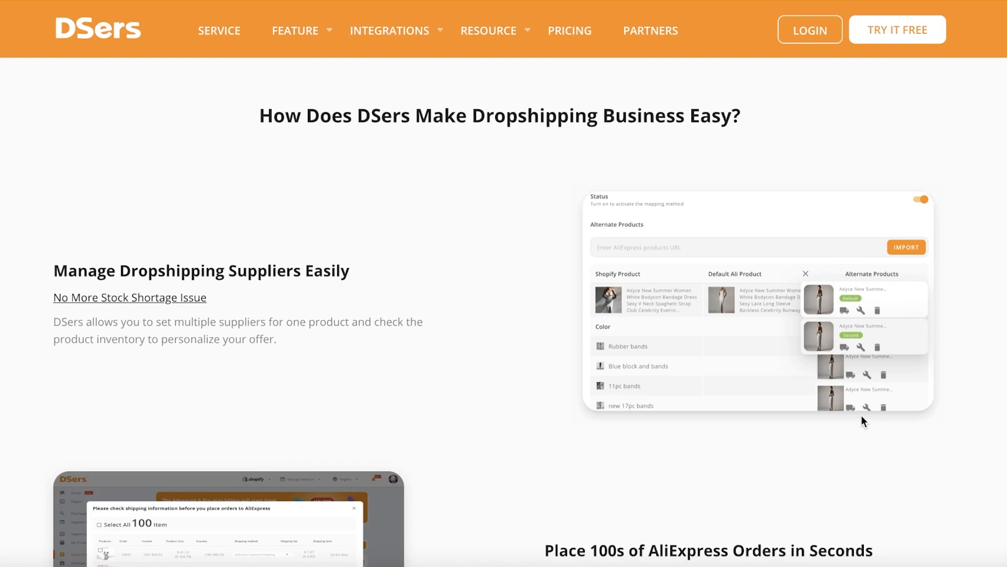
{"action": "scroll", "coordinate": [862, 414], "scroll_direction": "down", "scroll_amount": 3}
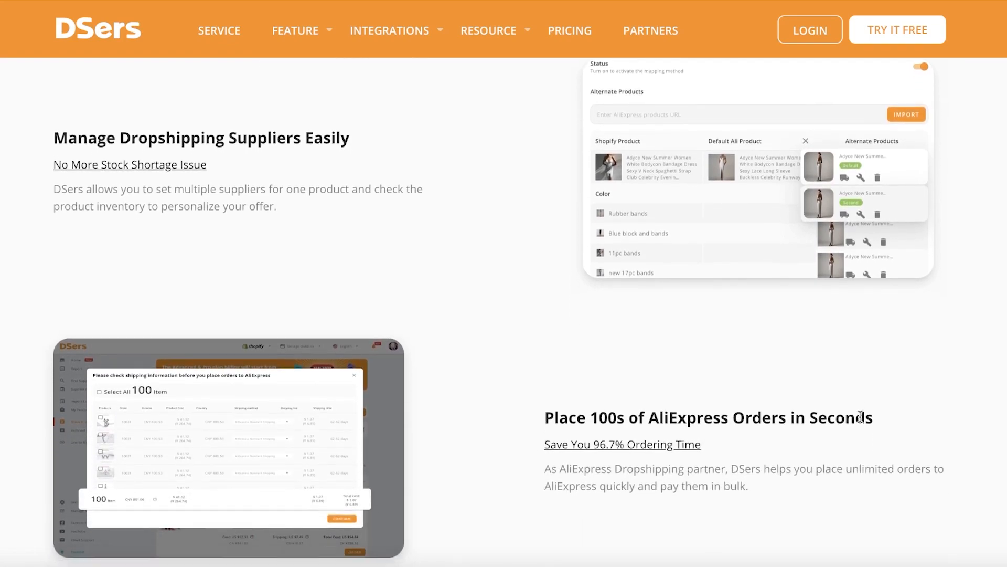
{"action": "scroll", "coordinate": [861, 416], "scroll_direction": "down", "scroll_amount": 6}
{"action": "scroll", "coordinate": [861, 417], "scroll_direction": "down", "scroll_amount": 8}
{"action": "scroll", "coordinate": [861, 416], "scroll_direction": "up", "scroll_amount": 3}
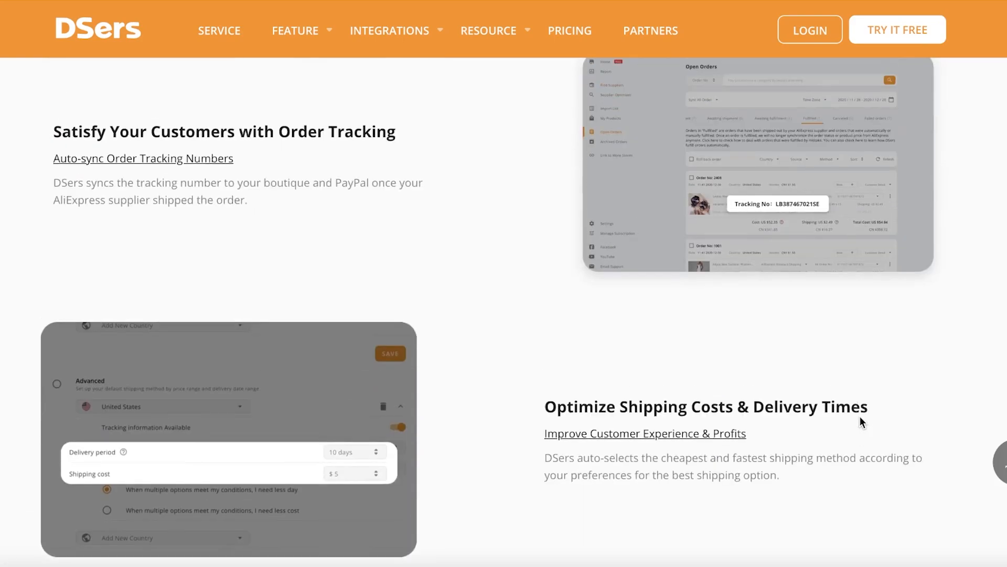
{"action": "scroll", "coordinate": [861, 417], "scroll_direction": "down", "scroll_amount": 10}
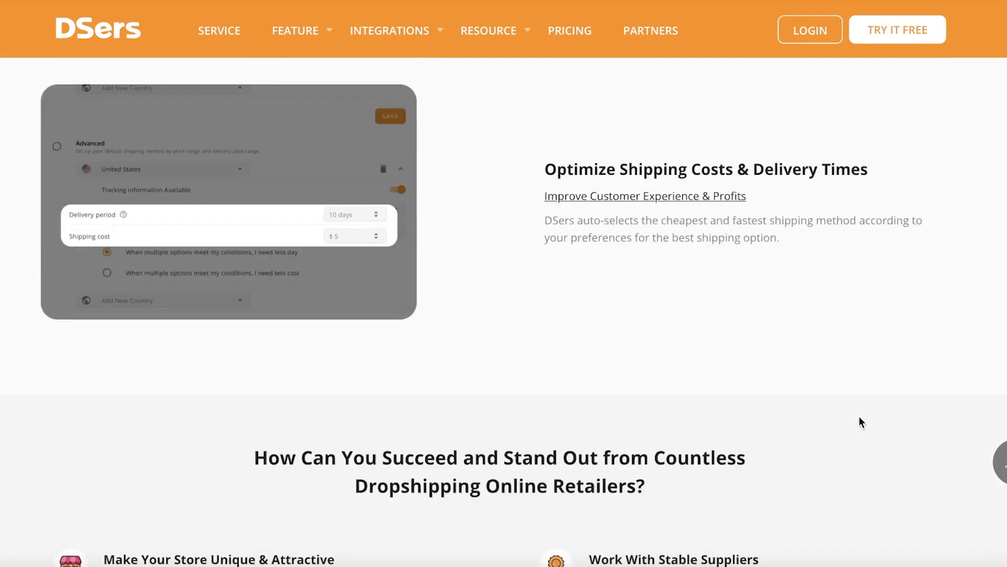
{"action": "scroll", "coordinate": [856, 419], "scroll_direction": "down", "scroll_amount": 8}
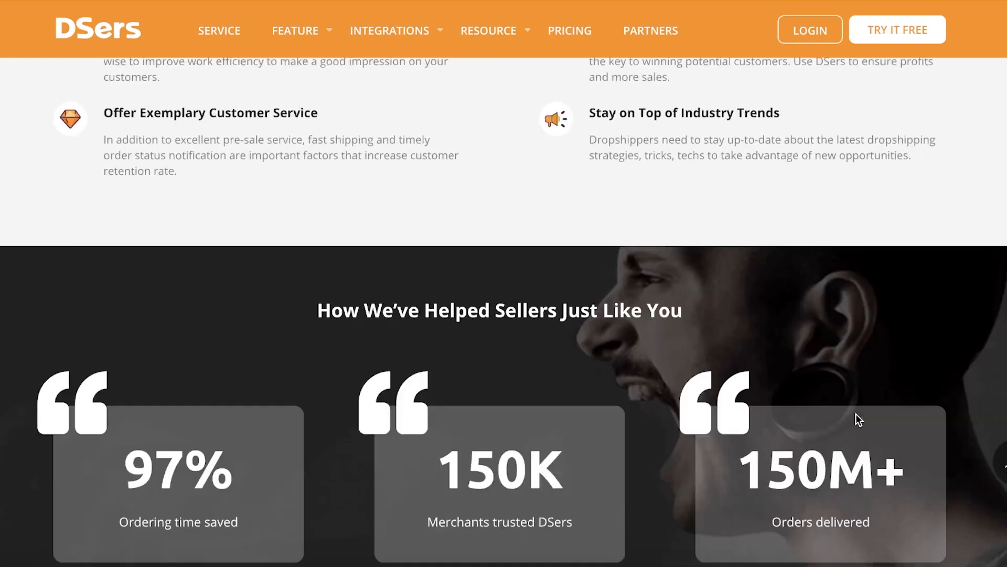
{"action": "scroll", "coordinate": [855, 418], "scroll_direction": "up", "scroll_amount": 7}
{"action": "scroll", "coordinate": [855, 414], "scroll_direction": "up", "scroll_amount": 2}
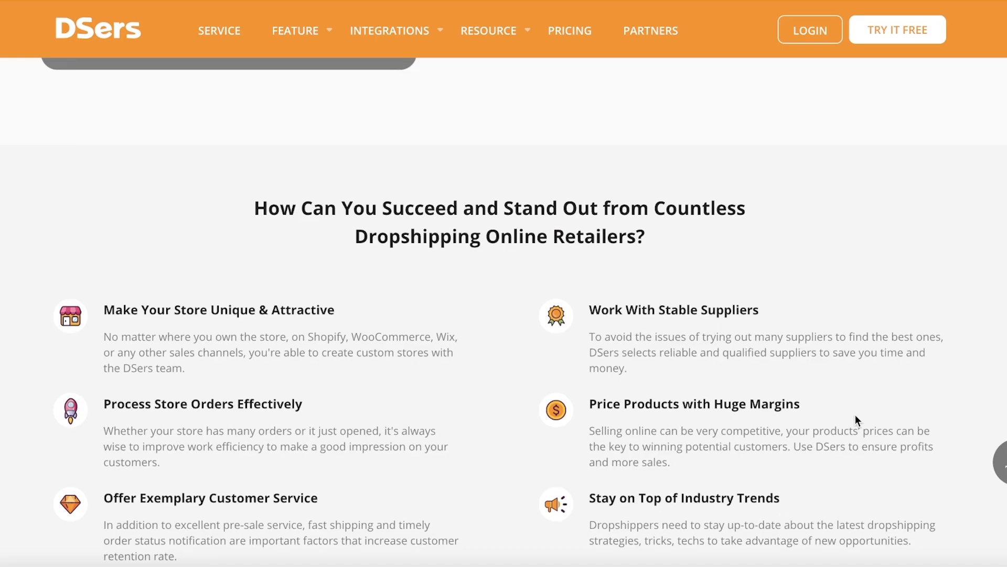
{"action": "scroll", "coordinate": [864, 415], "scroll_direction": "up", "scroll_amount": 12}
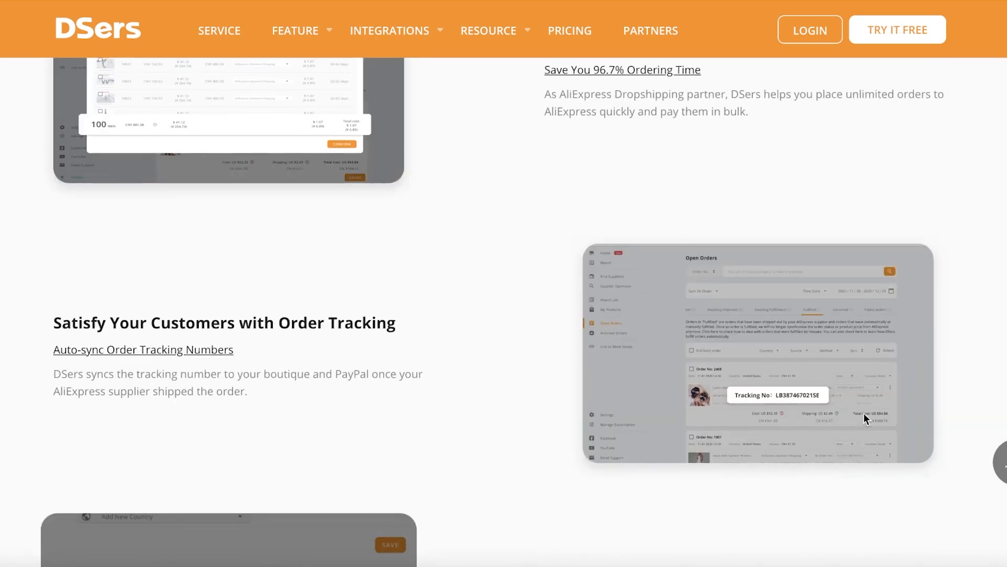
{"action": "scroll", "coordinate": [870, 397], "scroll_direction": "up", "scroll_amount": 6}
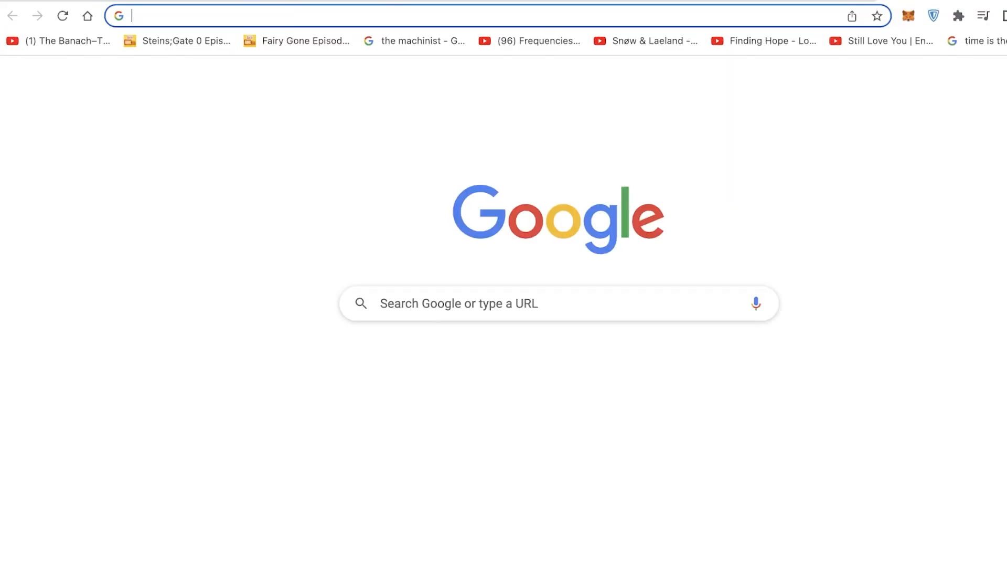
Open AliExpress and browse its homepage categories and product listings
{"action": "type", "text": "aliexp"}
{"action": "key", "text": "Return"}
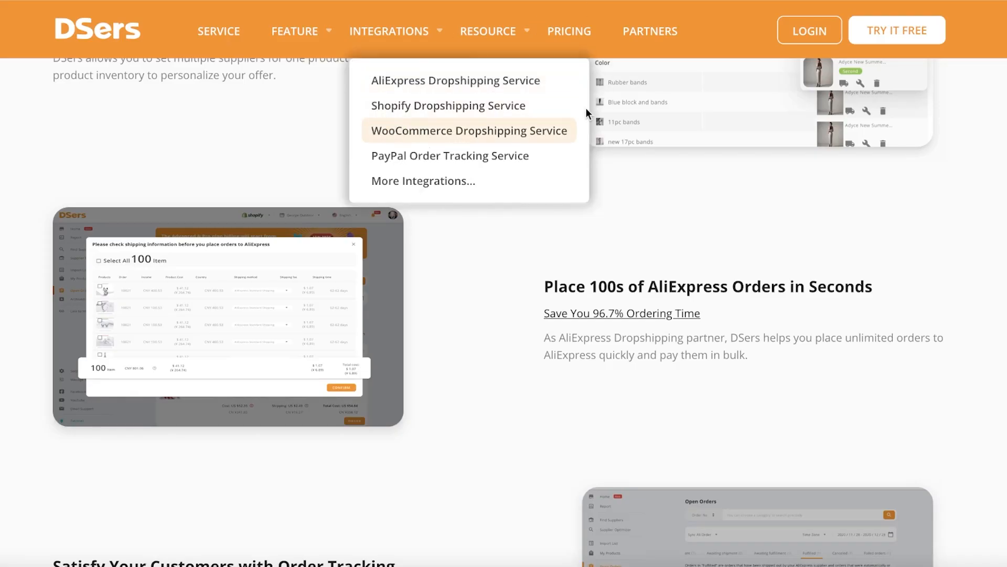
{"action": "scroll", "coordinate": [833, 134], "scroll_direction": "up", "scroll_amount": 15}
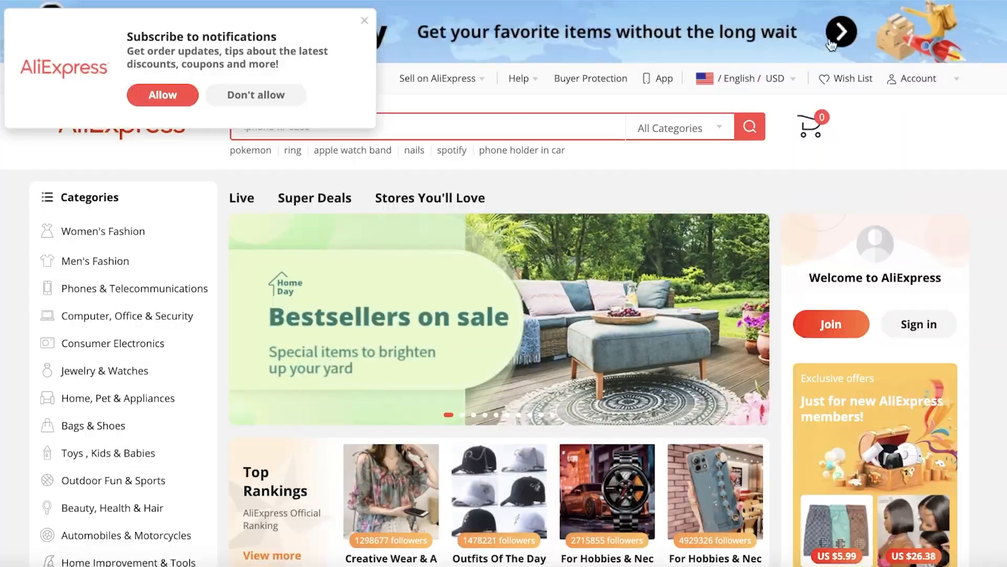
{"action": "scroll", "coordinate": [197, 139], "scroll_direction": "down", "scroll_amount": 7}
{"action": "scroll", "coordinate": [88, 113], "scroll_direction": "up", "scroll_amount": 4}
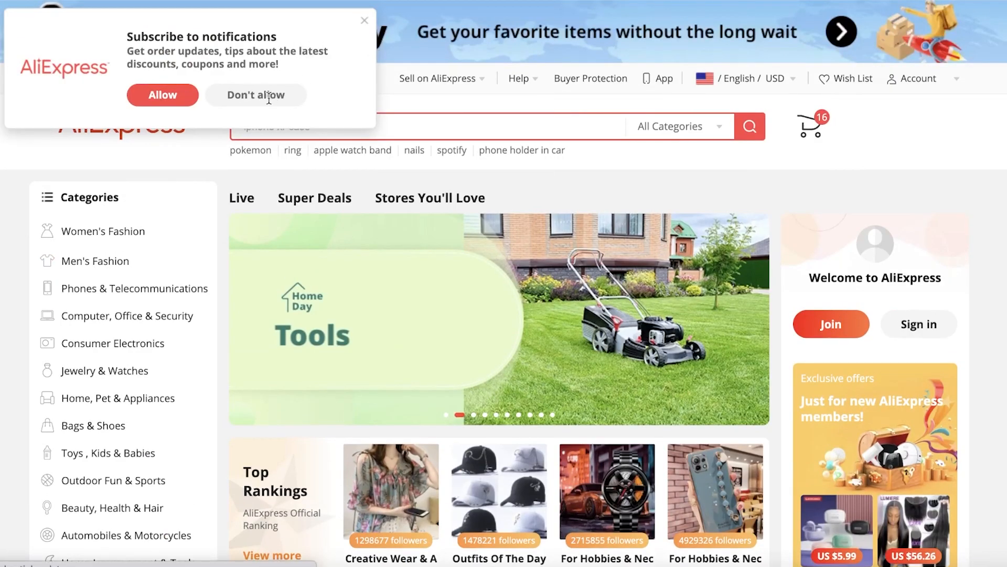
{"action": "left_click", "coordinate": [268, 97]}
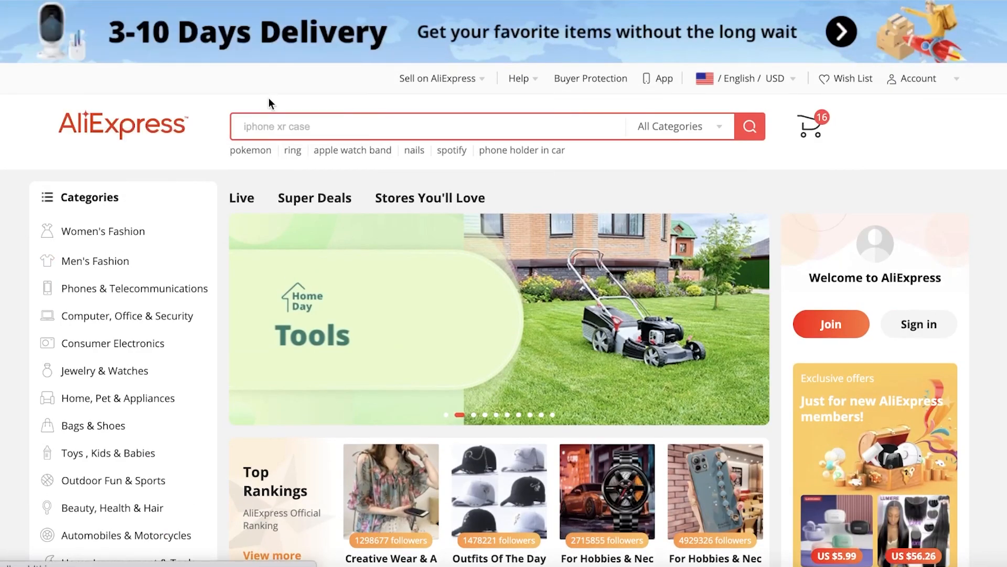
{"action": "scroll", "coordinate": [268, 94], "scroll_direction": "down", "scroll_amount": 20}
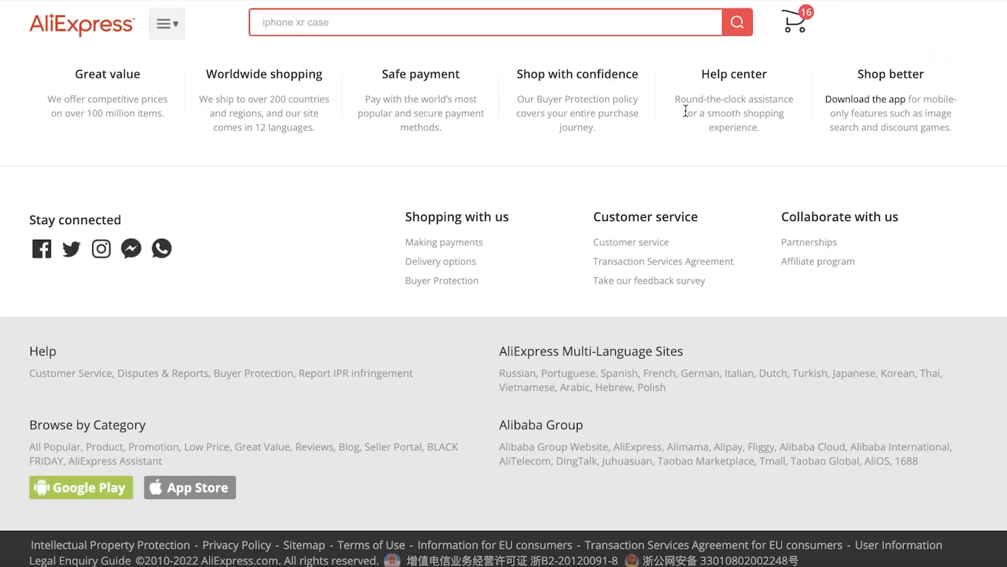
{"action": "scroll", "coordinate": [685, 127], "scroll_direction": "up", "scroll_amount": 10}
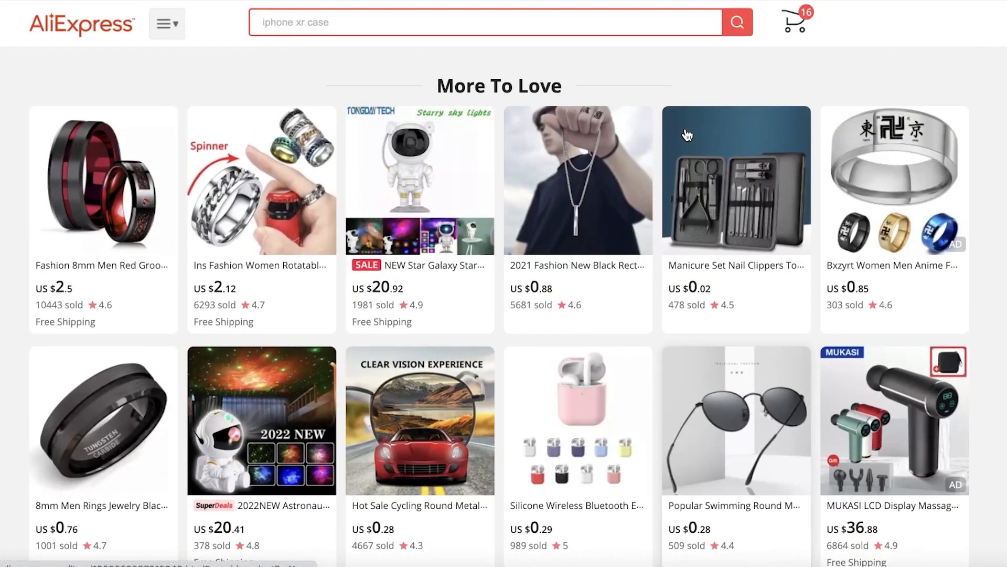
{"action": "scroll", "coordinate": [687, 133], "scroll_direction": "up", "scroll_amount": 6}
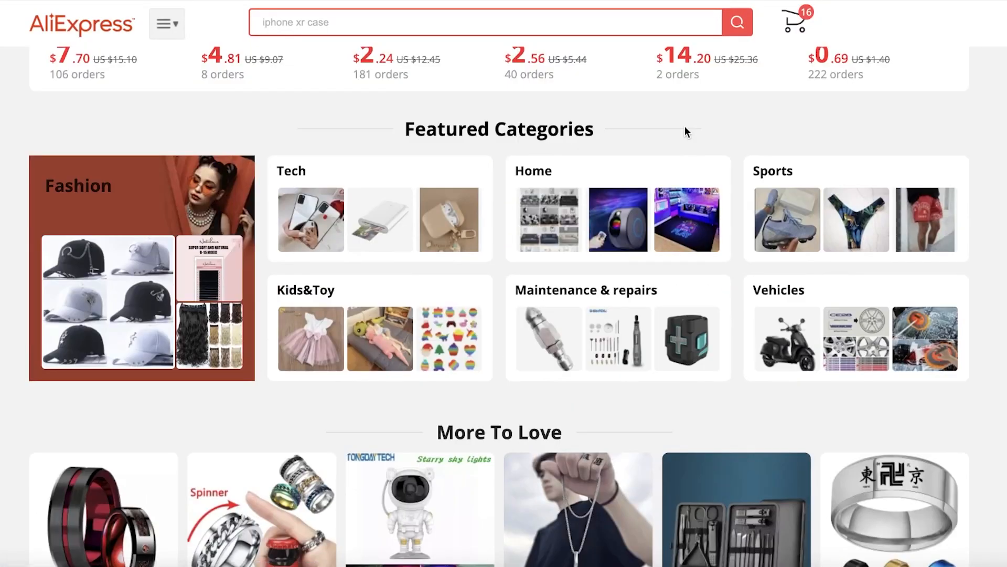
{"action": "scroll", "coordinate": [685, 131], "scroll_direction": "down", "scroll_amount": 15}
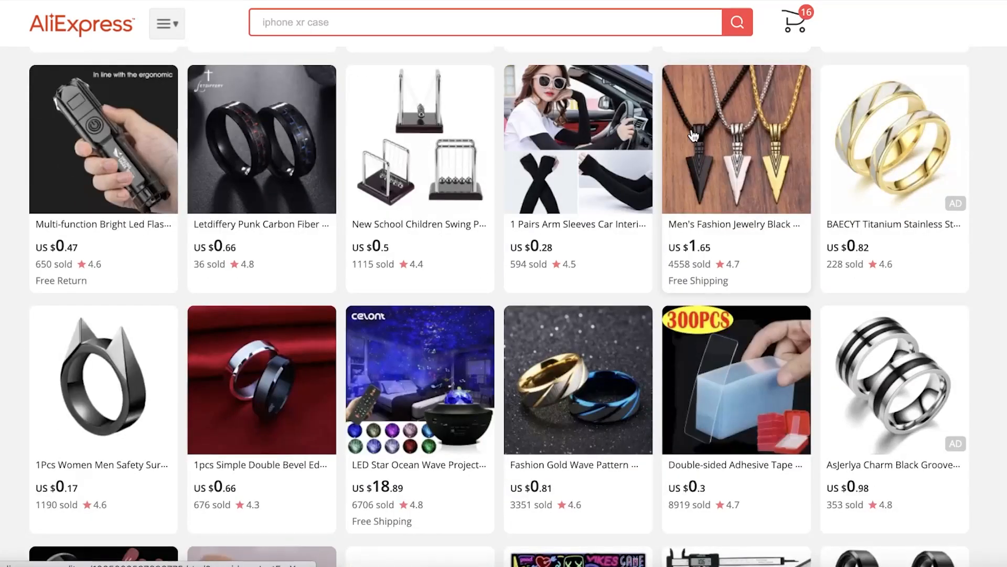
{"action": "scroll", "coordinate": [692, 132], "scroll_direction": "down", "scroll_amount": 8}
{"action": "scroll", "coordinate": [689, 139], "scroll_direction": "down", "scroll_amount": 10}
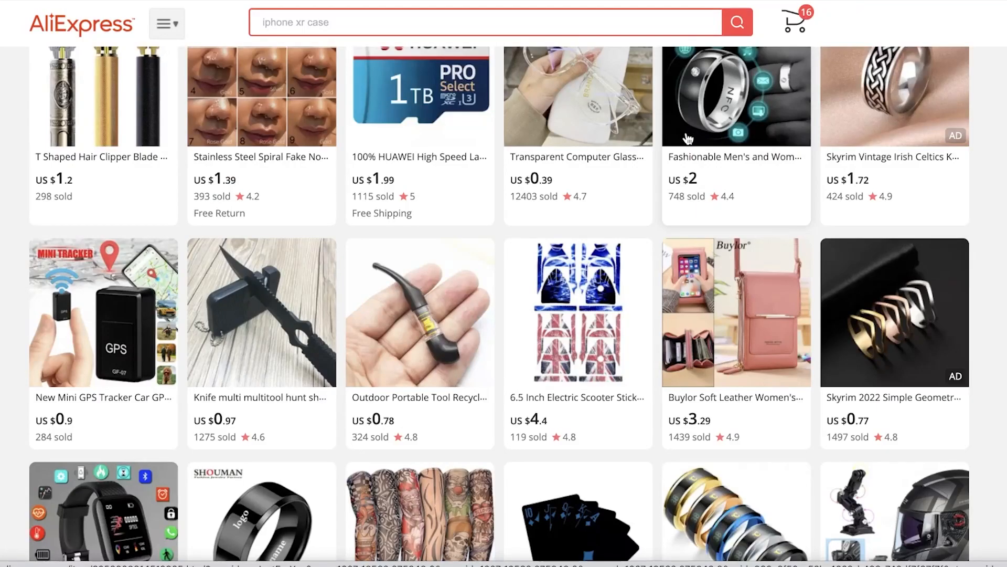
{"action": "scroll", "coordinate": [687, 139], "scroll_direction": "down", "scroll_amount": 10}
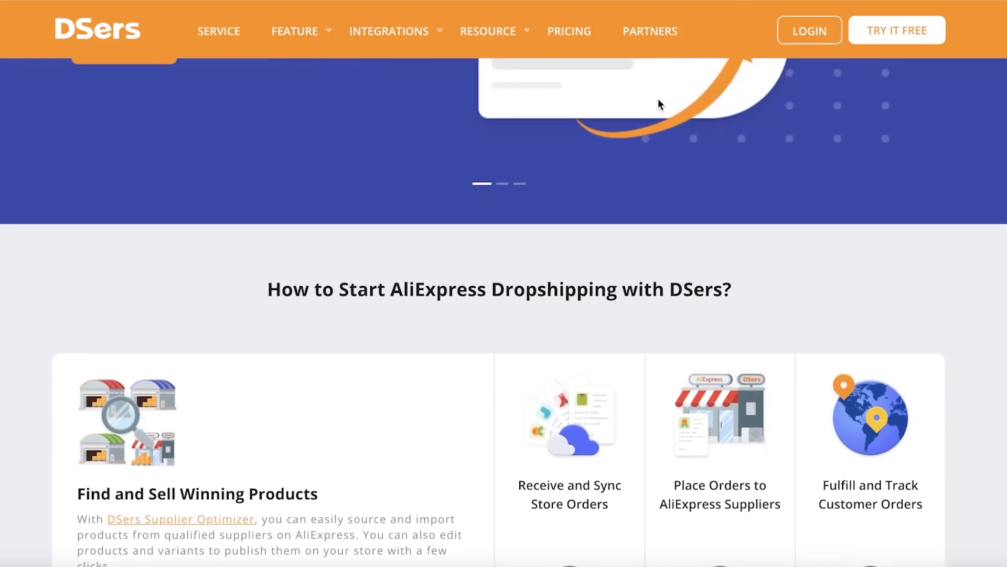
Go back to the top of the DSers homepage and open the login page
{"action": "scroll", "coordinate": [658, 103], "scroll_direction": "up", "scroll_amount": 3}
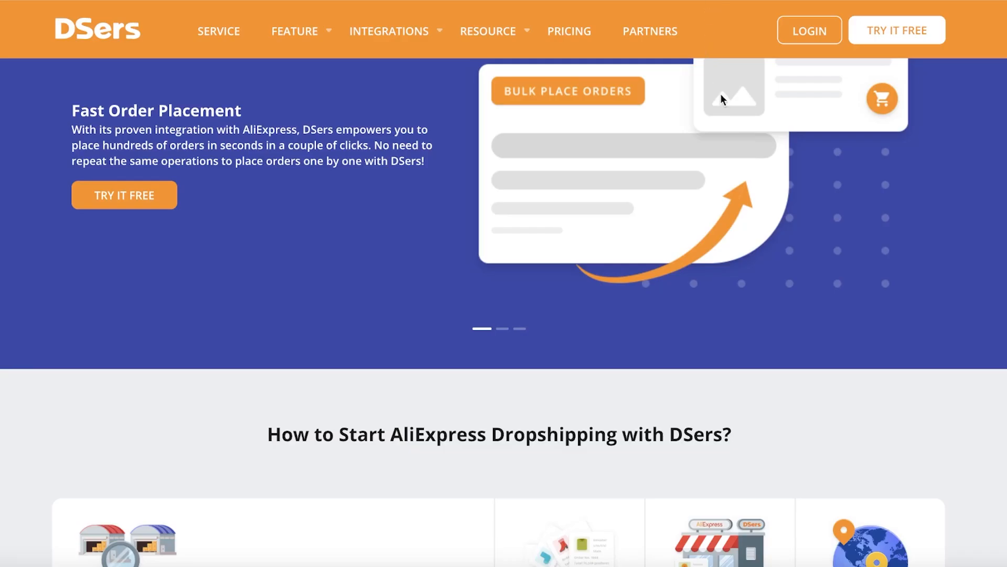
{"action": "scroll", "coordinate": [735, 159], "scroll_direction": "up", "scroll_amount": 10}
{"action": "scroll", "coordinate": [731, 160], "scroll_direction": "up", "scroll_amount": 7}
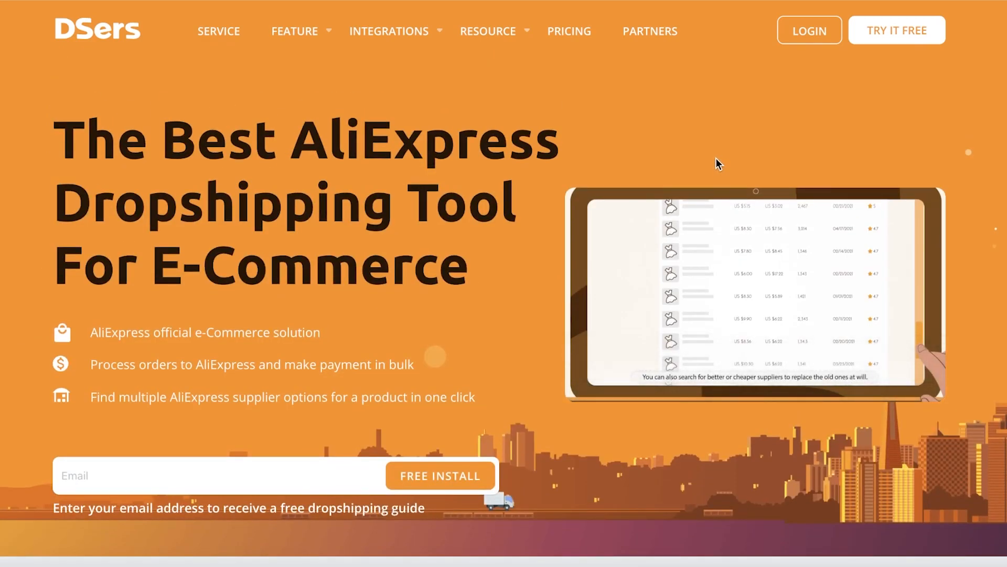
{"action": "left_click", "coordinate": [871, 37]}
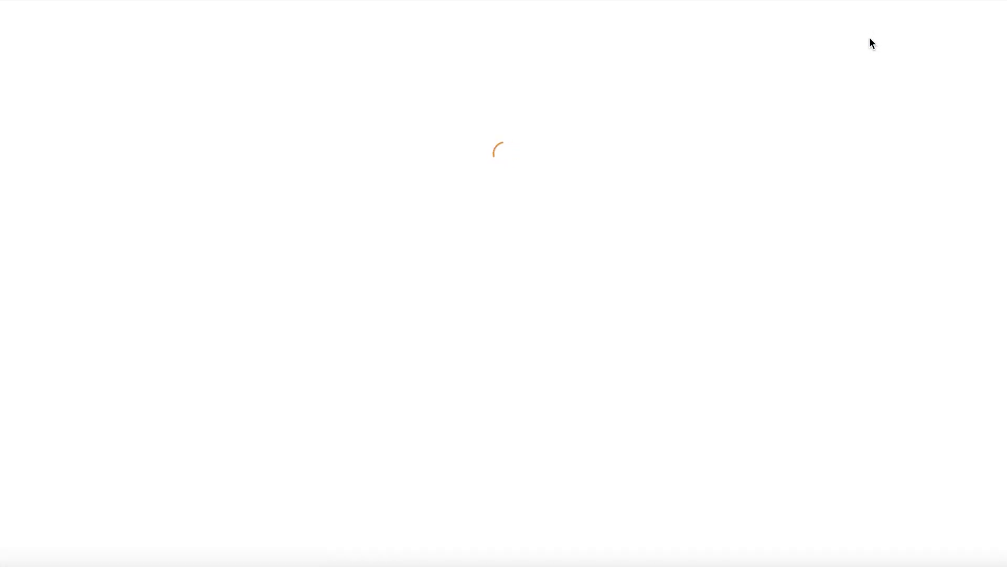
Log in to DSers with the account email and password
{"action": "left_click", "coordinate": [659, 180]}
{"action": "left_click", "coordinate": [663, 215]}
{"action": "left_click", "coordinate": [663, 230]}
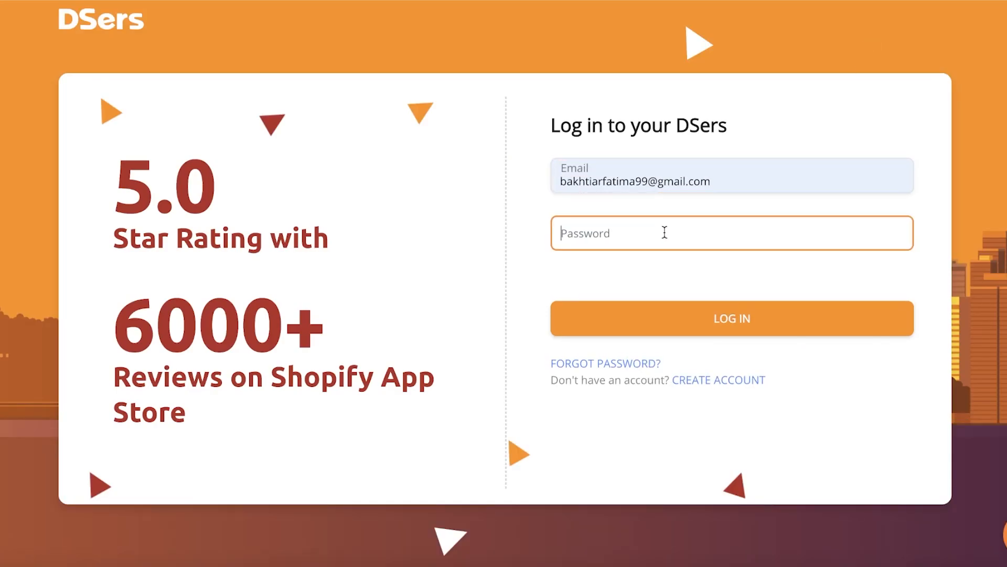
{"action": "type", "text": "•"}
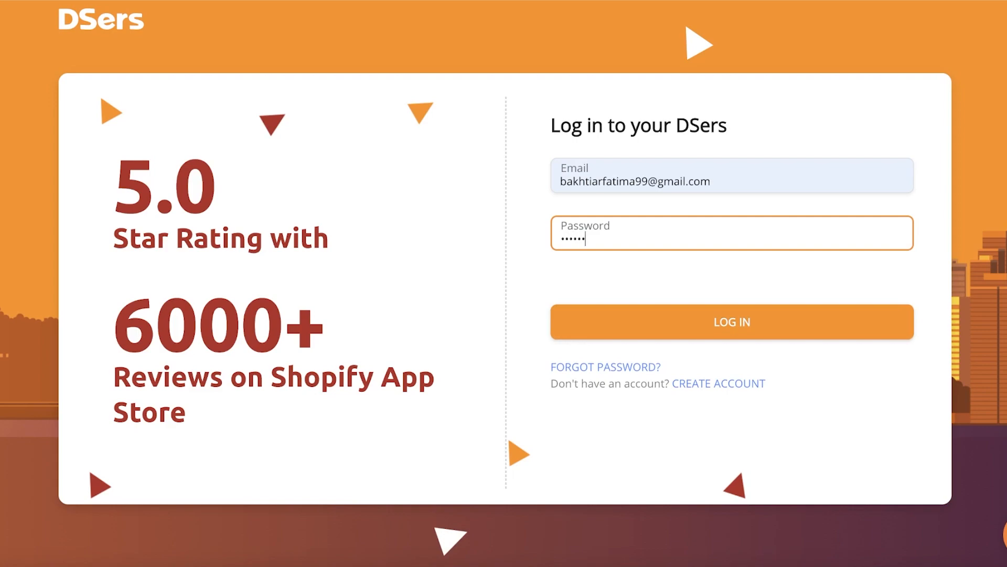
{"action": "key", "text": "Return"}
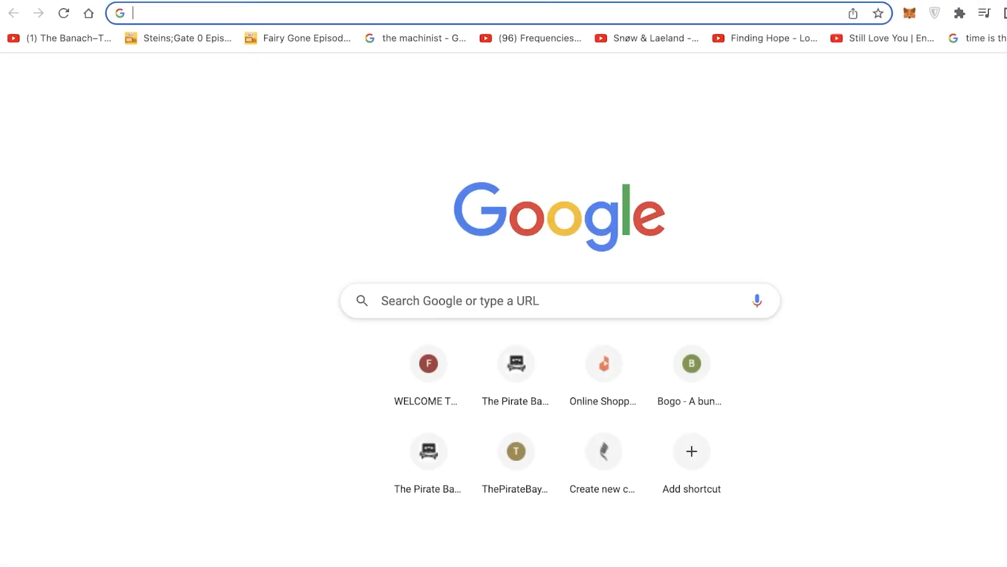
Open shopify.com in the browser
{"action": "type", "text": "my"}
{"action": "key", "text": "BackSpace"}
{"action": "key", "text": "BackSpace"}
{"action": "type", "text": "shopify.com"}
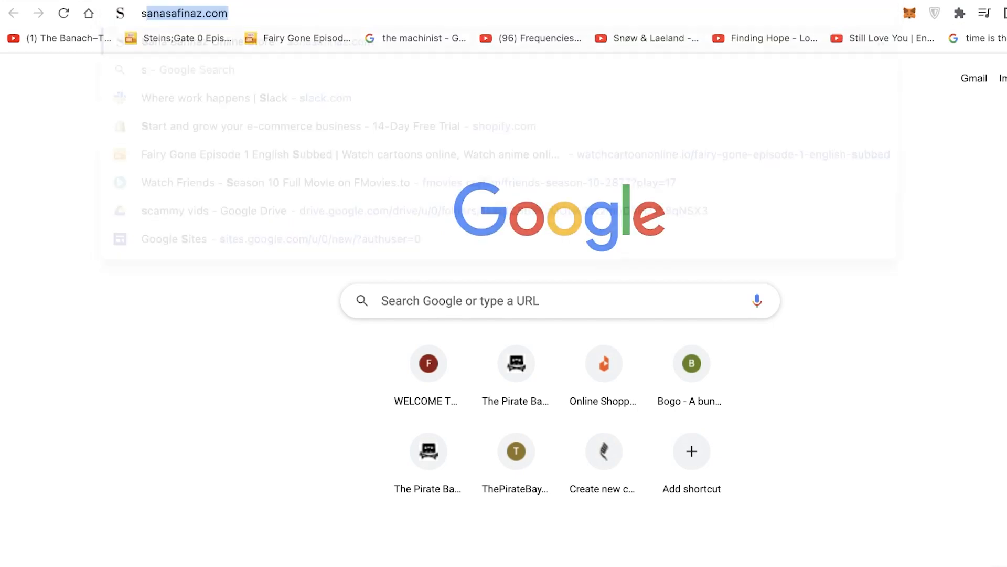
{"action": "key", "text": "Return"}
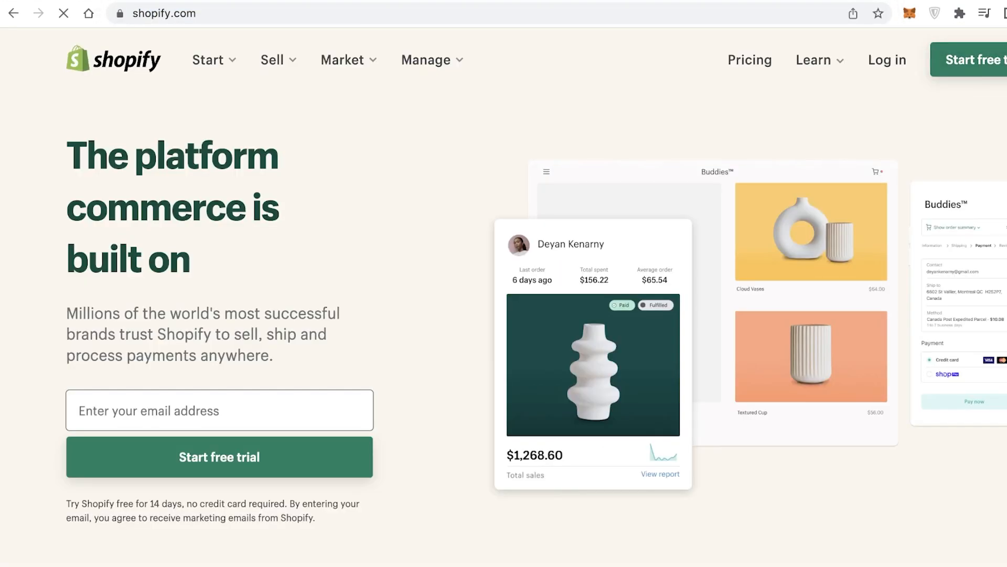
Open wix.com in a new tab to reach the Wix My Sites dashboard
{"action": "key", "text": "ctrl+t"}
{"action": "type", "text": "wix.com"}
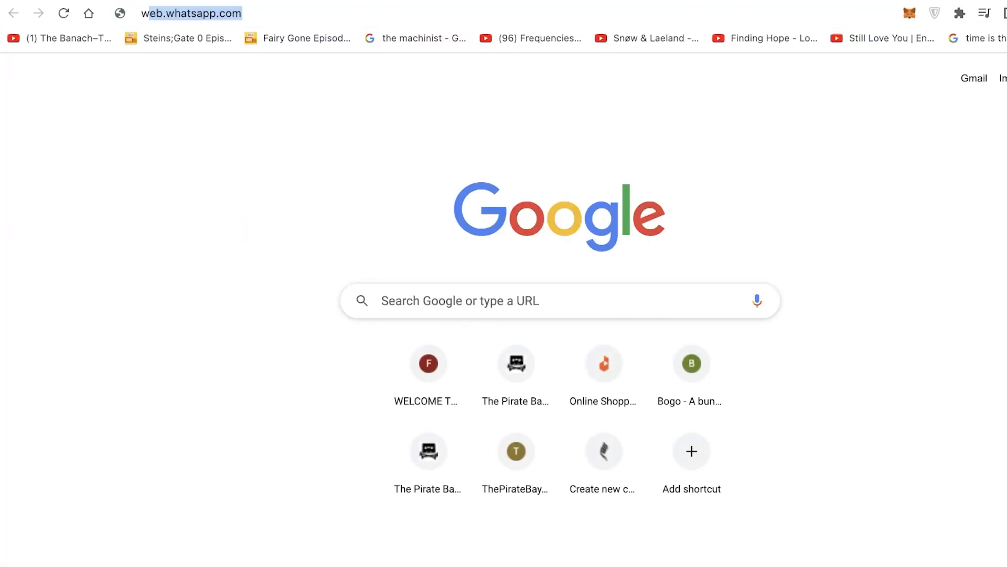
{"action": "key", "text": "Return"}
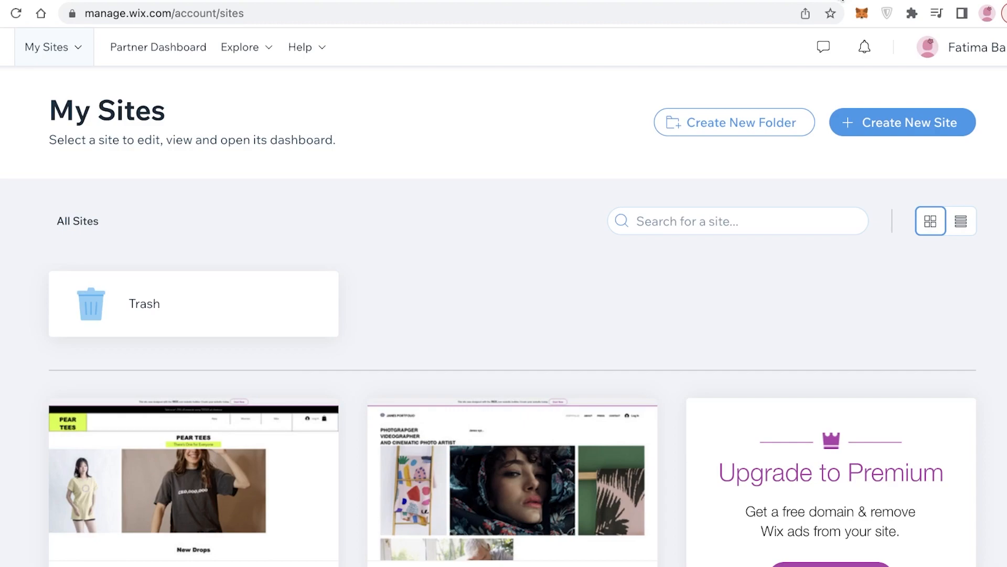
Open the DSers Home page and review its setup checklist
{"action": "scroll", "coordinate": [765, 175], "scroll_direction": "down", "scroll_amount": 10}
{"action": "scroll", "coordinate": [603, 234], "scroll_direction": "up", "scroll_amount": 6}
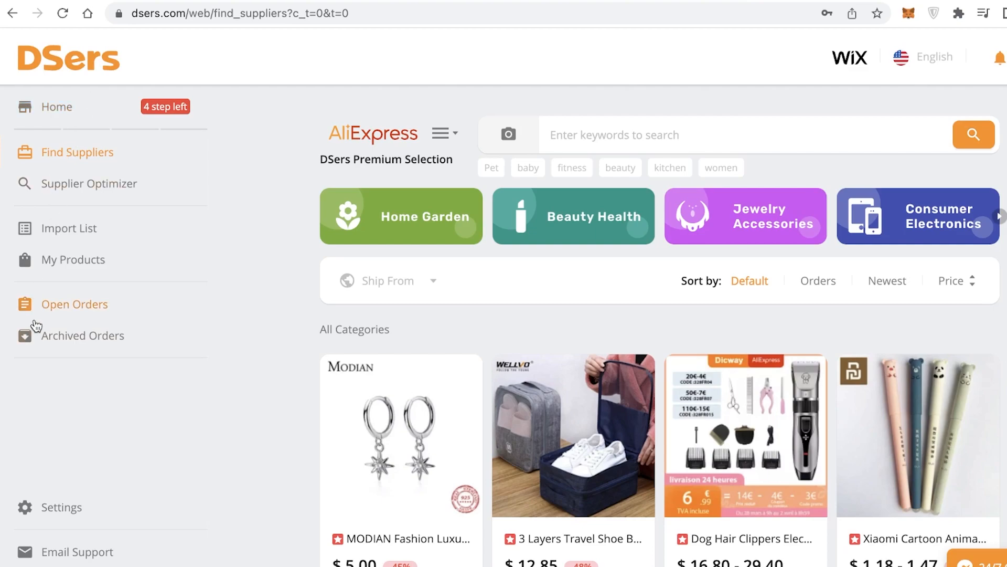
{"action": "left_click", "coordinate": [58, 107]}
{"action": "scroll", "coordinate": [387, 251], "scroll_direction": "down", "scroll_amount": 1}
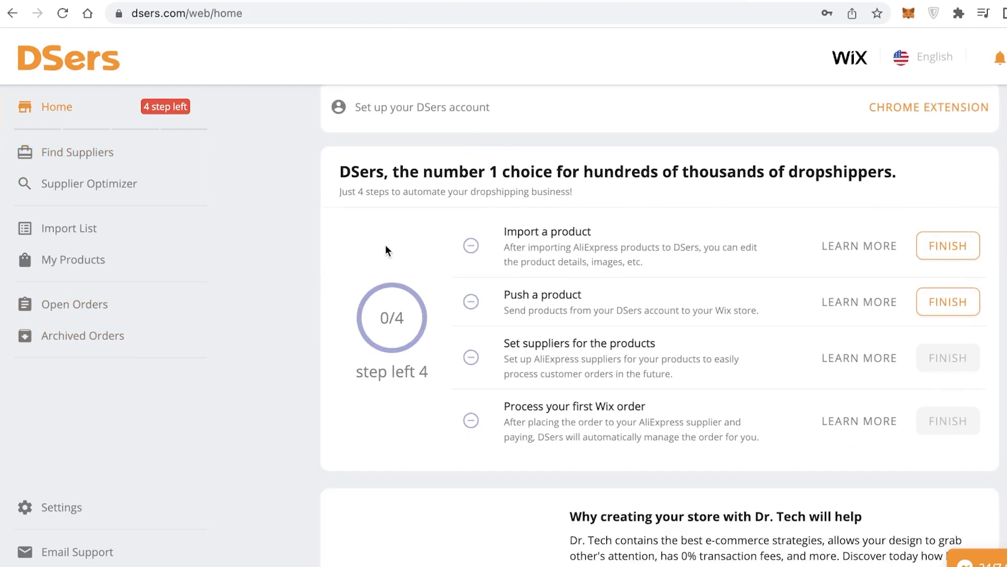
Tour the DSers sidebar sections, from Find Suppliers through Archived Orders to Settings
{"action": "scroll", "coordinate": [526, 256], "scroll_direction": "down", "scroll_amount": 10}
{"action": "scroll", "coordinate": [526, 253], "scroll_direction": "up", "scroll_amount": 12}
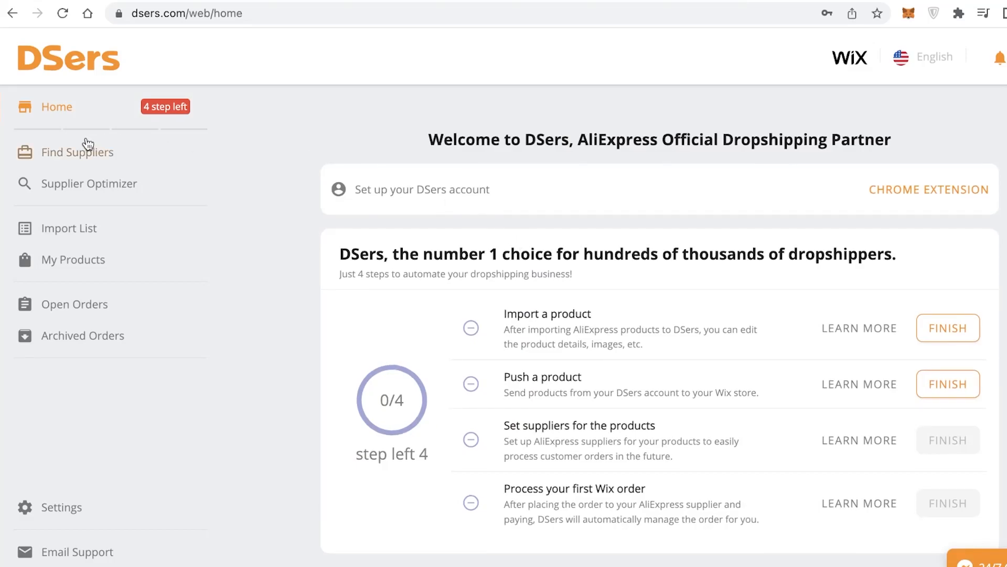
{"action": "left_click", "coordinate": [70, 156]}
{"action": "left_click", "coordinate": [65, 195]}
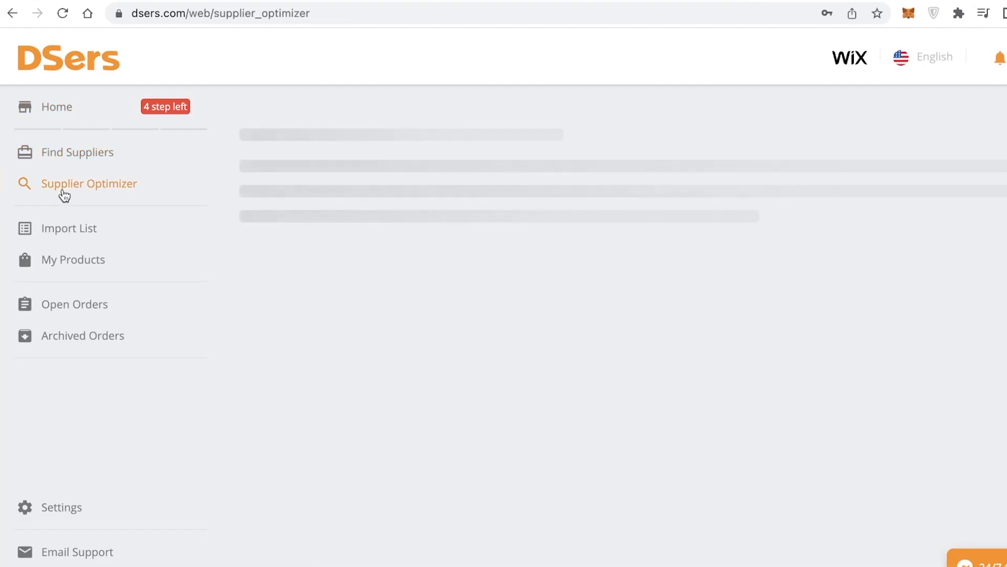
{"action": "left_click", "coordinate": [66, 228]}
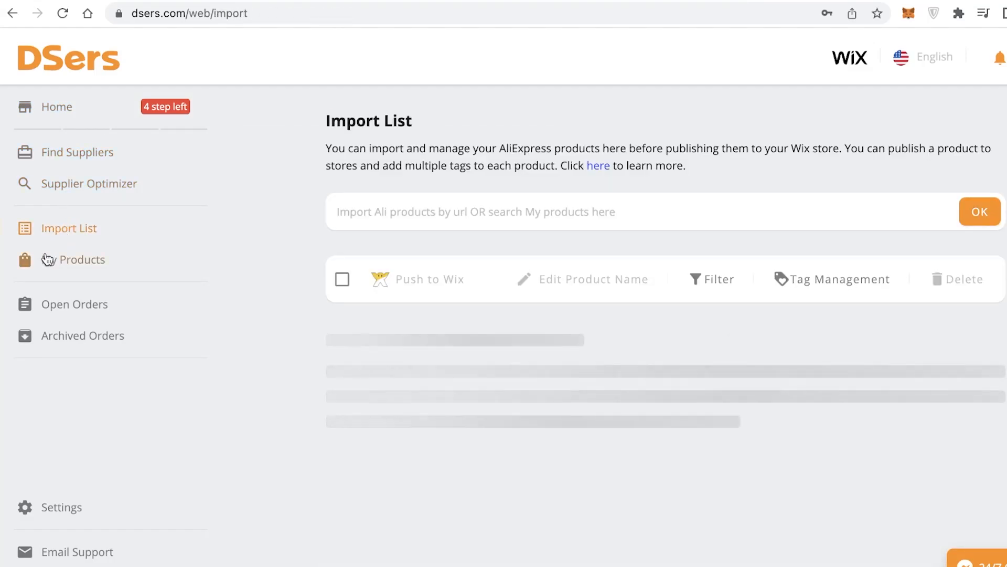
{"action": "left_click", "coordinate": [47, 260]}
{"action": "left_click", "coordinate": [31, 308]}
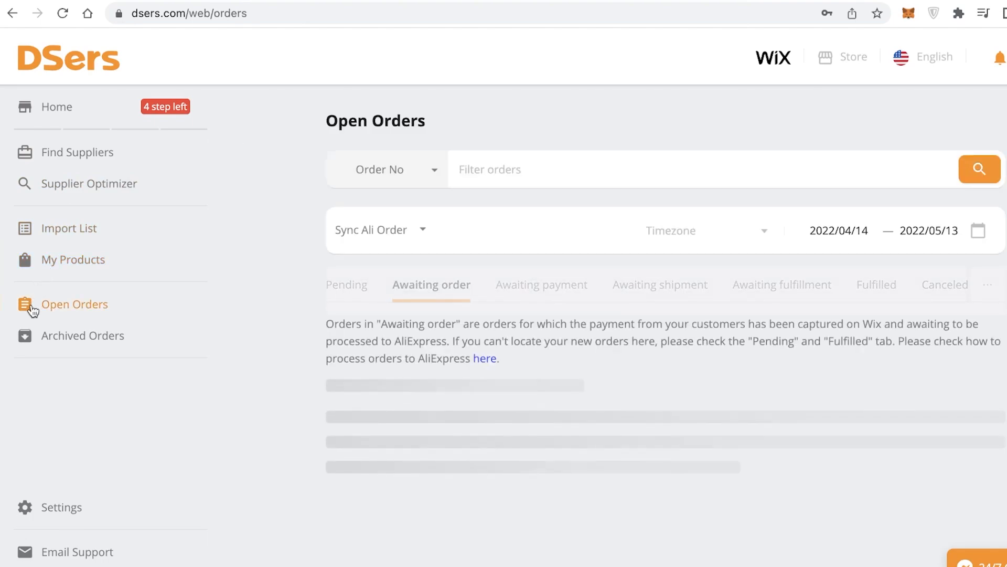
{"action": "left_click", "coordinate": [38, 336]}
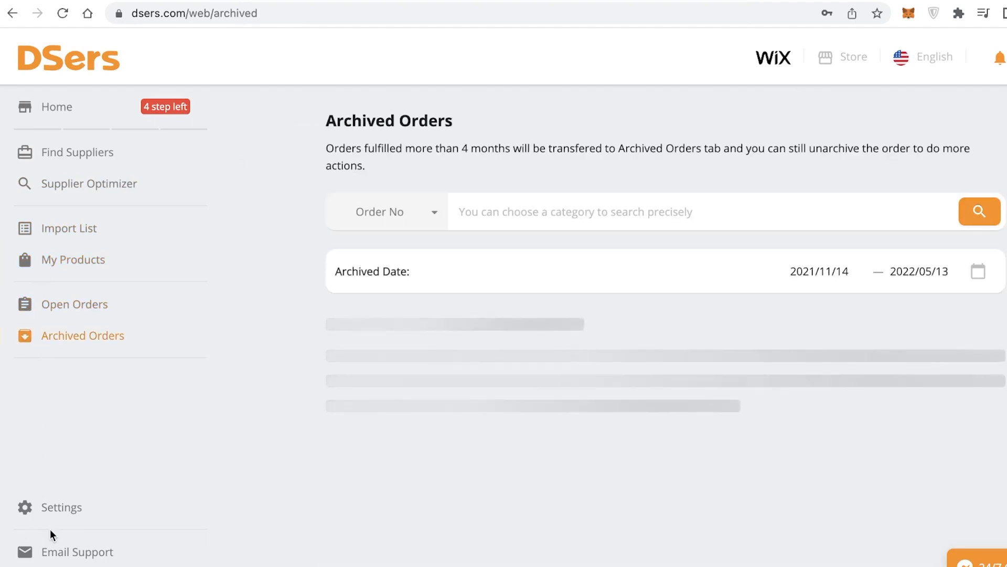
{"action": "left_click", "coordinate": [61, 512]}
{"action": "scroll", "coordinate": [580, 249], "scroll_direction": "down", "scroll_amount": 2}
{"action": "scroll", "coordinate": [580, 249], "scroll_direction": "up", "scroll_amount": 2}
Open the Stores settings and unlink the connected Wix store from DSers
{"action": "left_click", "coordinate": [352, 251]}
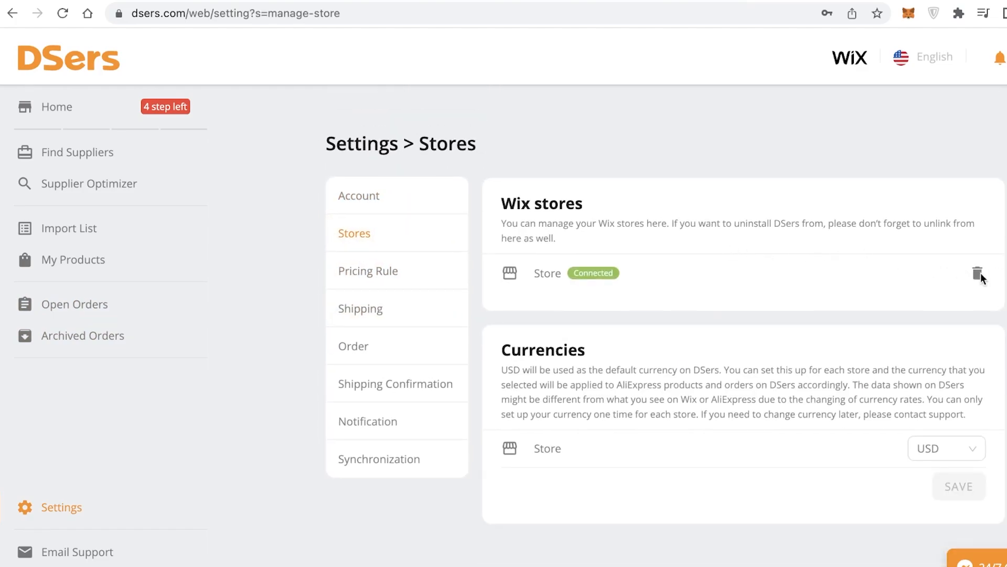
{"action": "left_click", "coordinate": [974, 278]}
{"action": "left_click", "coordinate": [528, 328]}
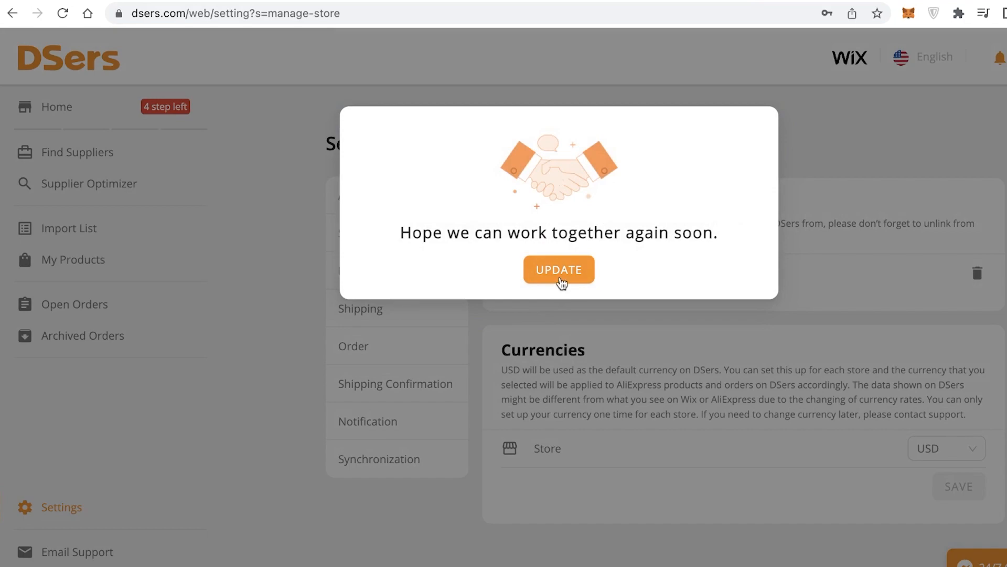
{"action": "left_click", "coordinate": [560, 278]}
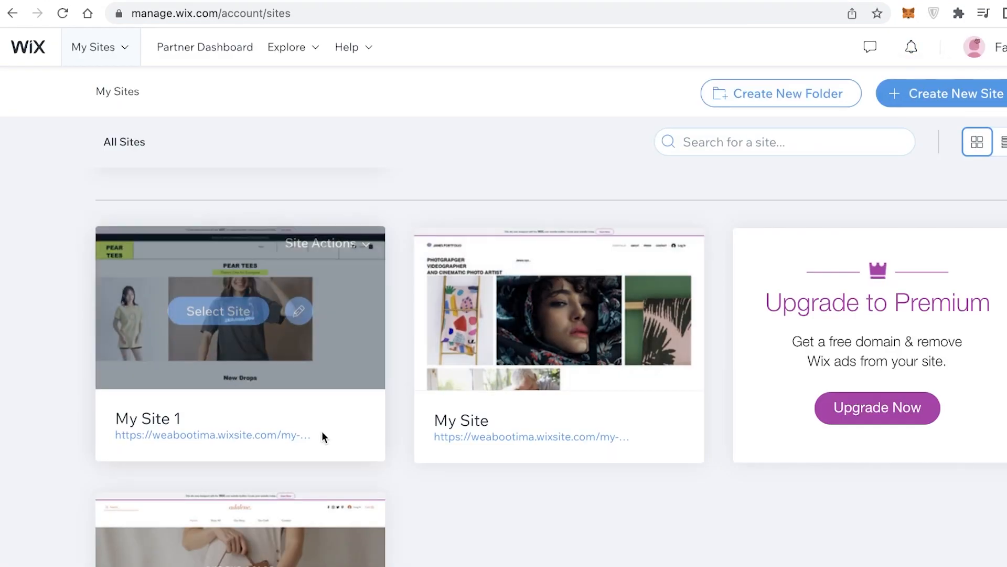
Reconnect DSers to Wix by reselecting the Wix platform and choosing the site My Site 1
{"action": "left_click", "coordinate": [294, 437]}
{"action": "left_click", "coordinate": [771, 7]}
{"action": "right_click", "coordinate": [771, 8]}
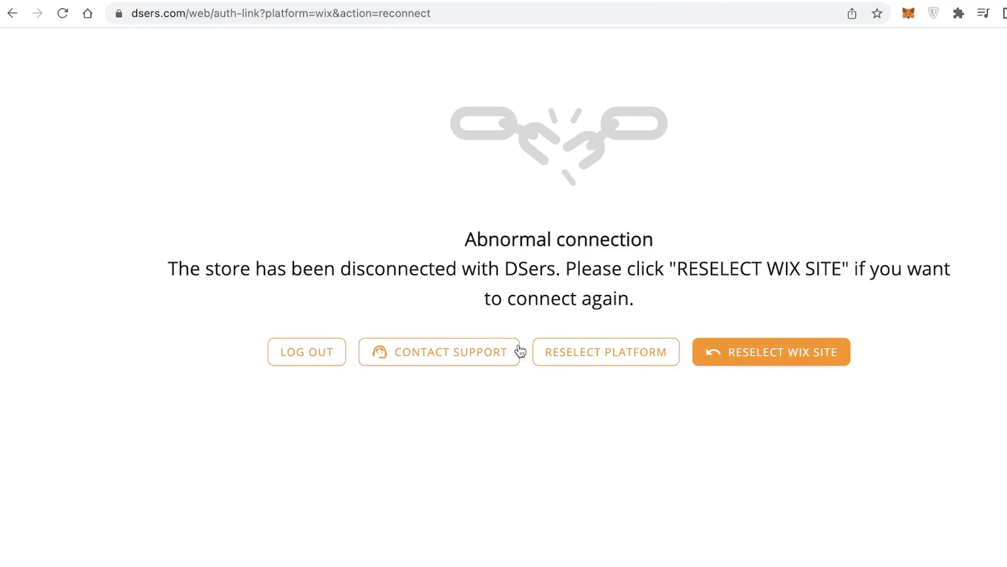
{"action": "left_click", "coordinate": [735, 359]}
{"action": "scroll", "coordinate": [772, 299], "scroll_direction": "down", "scroll_amount": 5}
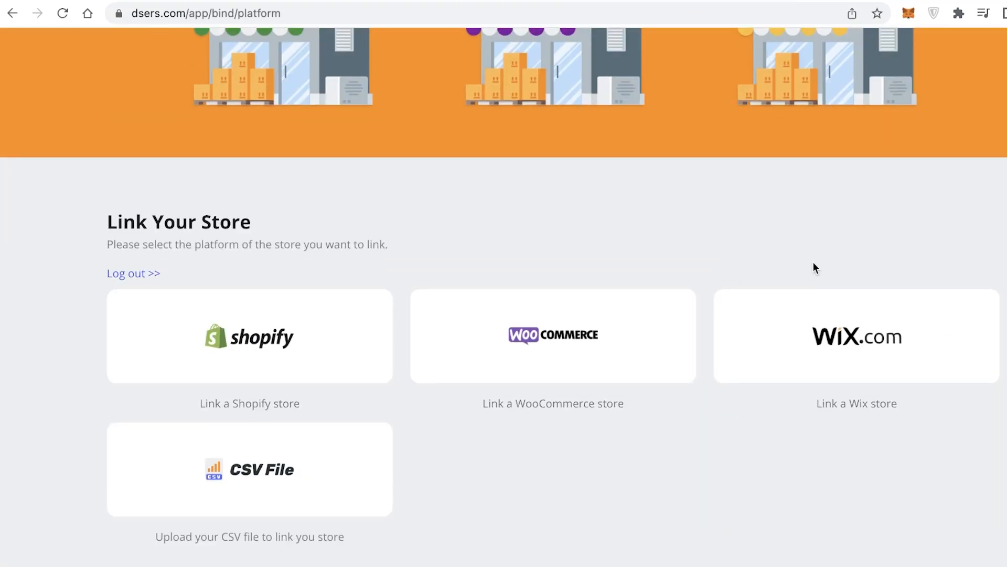
{"action": "left_click", "coordinate": [838, 319]}
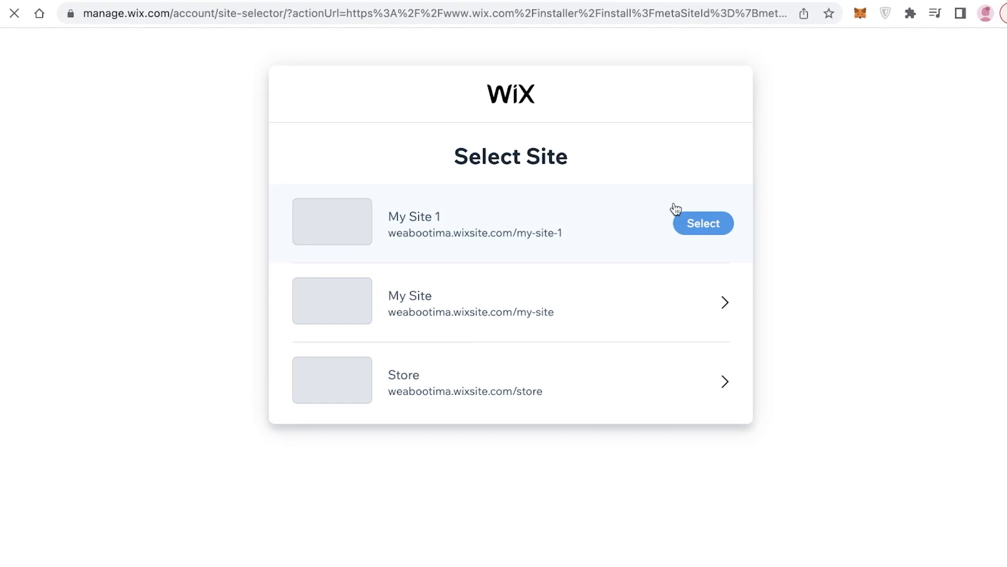
{"action": "left_click", "coordinate": [710, 227]}
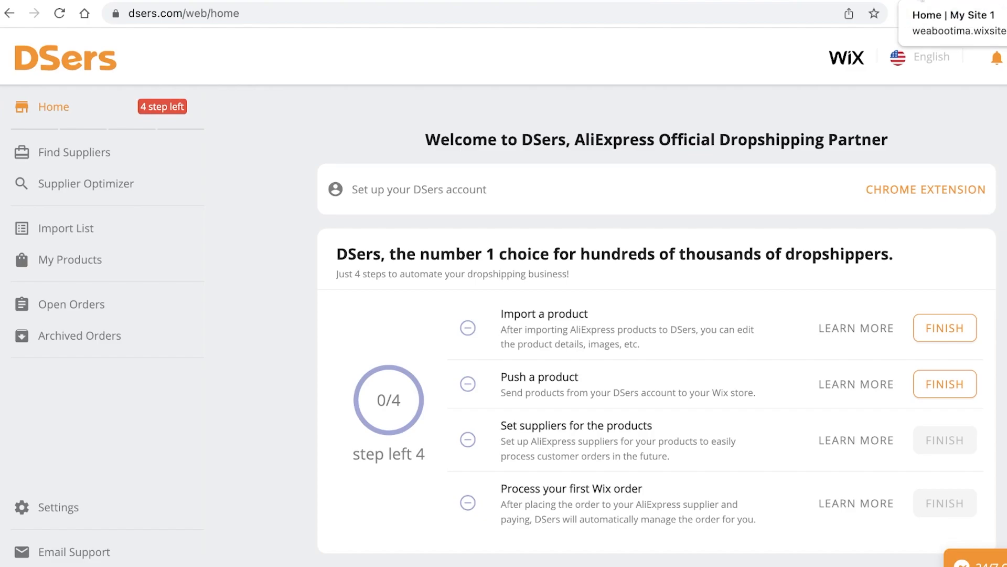
Glance at the Wix sites tab, then browse the AliExpress product catalog in Find Suppliers
{"action": "left_click", "coordinate": [919, 1]}
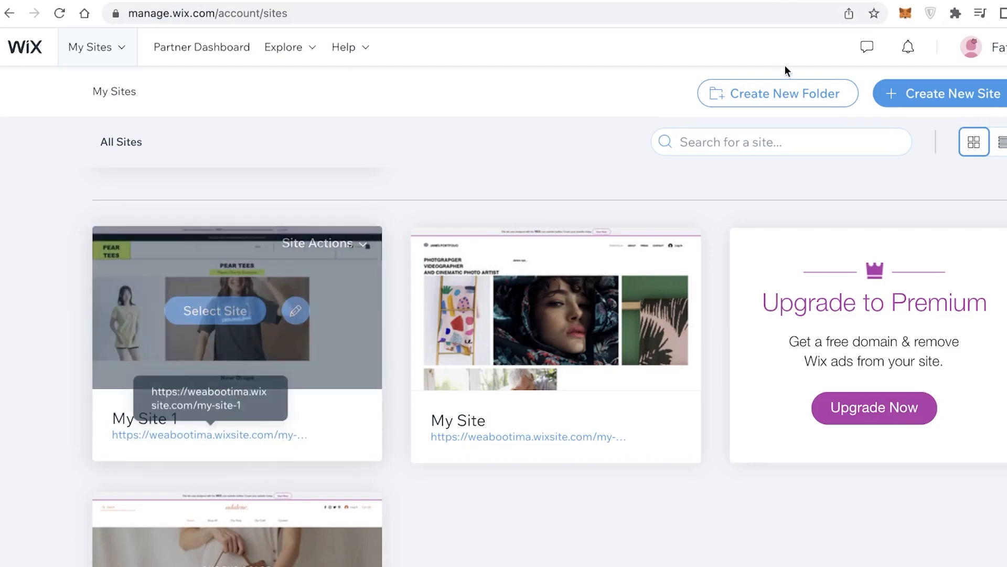
{"action": "scroll", "coordinate": [776, 78], "scroll_direction": "down", "scroll_amount": 4}
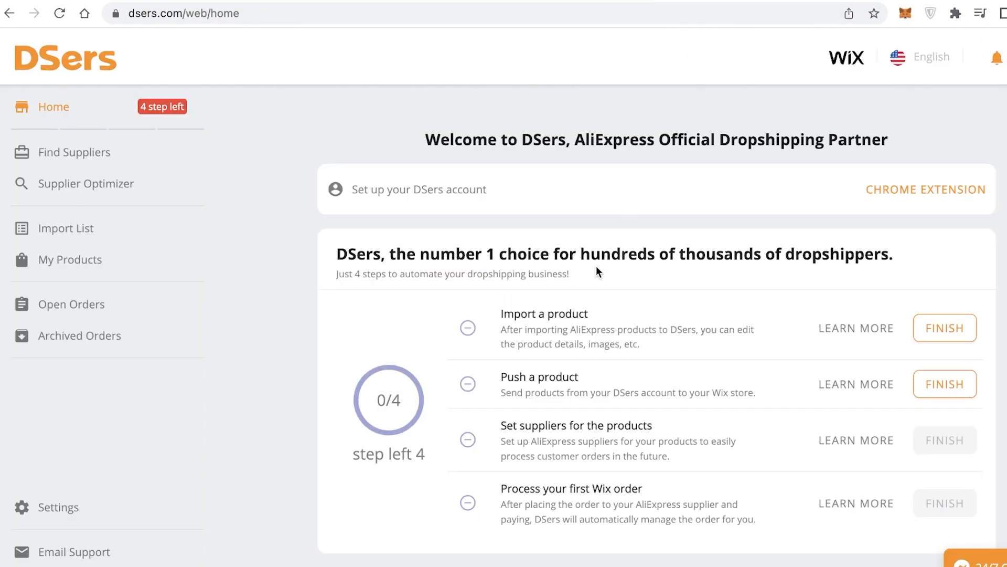
{"action": "left_click", "coordinate": [138, 155]}
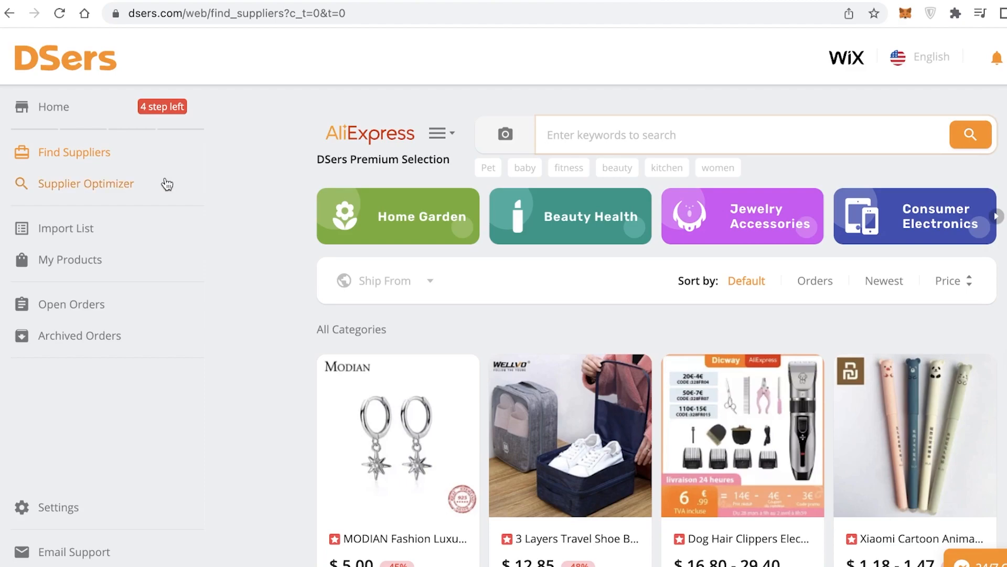
{"action": "scroll", "coordinate": [662, 286], "scroll_direction": "down", "scroll_amount": 10}
{"action": "scroll", "coordinate": [954, 262], "scroll_direction": "up", "scroll_amount": 10}
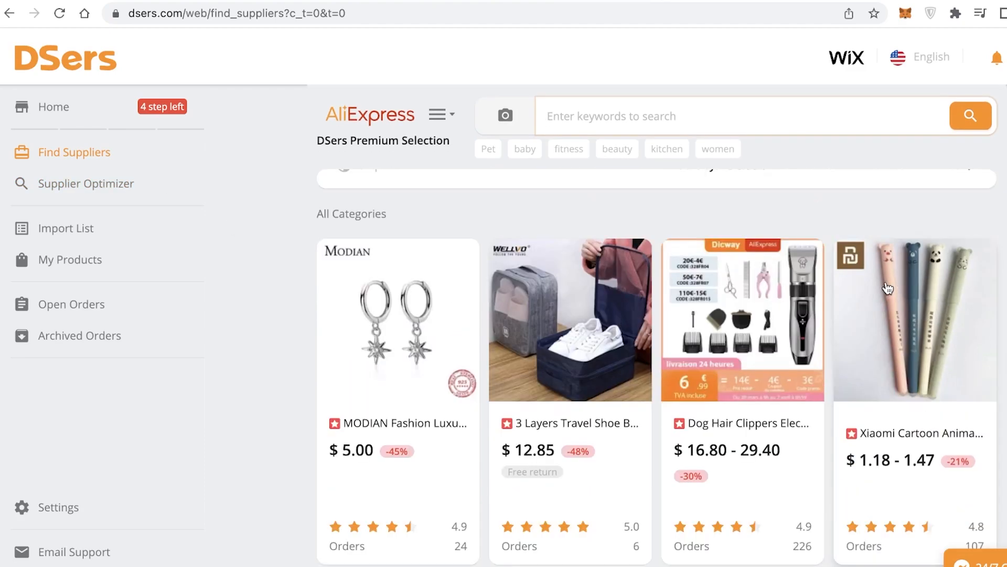
{"action": "scroll", "coordinate": [996, 263], "scroll_direction": "down", "scroll_amount": 8}
{"action": "scroll", "coordinate": [995, 263], "scroll_direction": "up", "scroll_amount": 3}
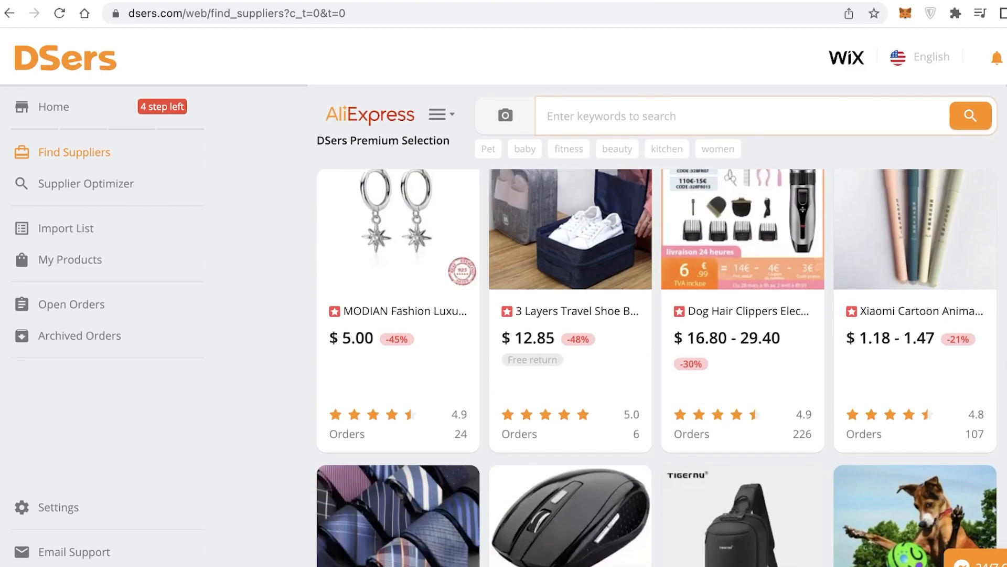
{"action": "scroll", "coordinate": [657, 368], "scroll_direction": "up", "scroll_amount": 3}
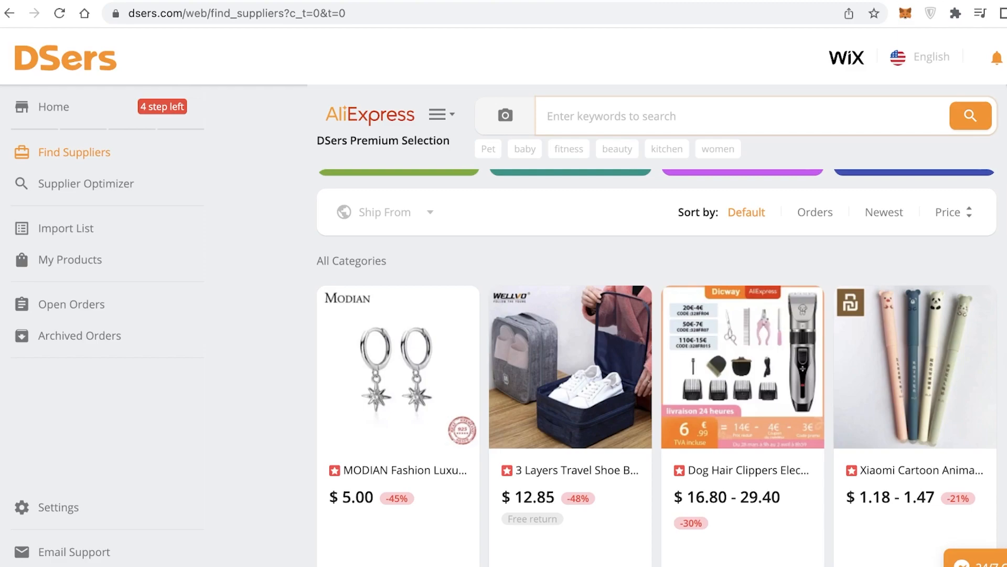
{"action": "scroll", "coordinate": [657, 367], "scroll_direction": "down", "scroll_amount": 5}
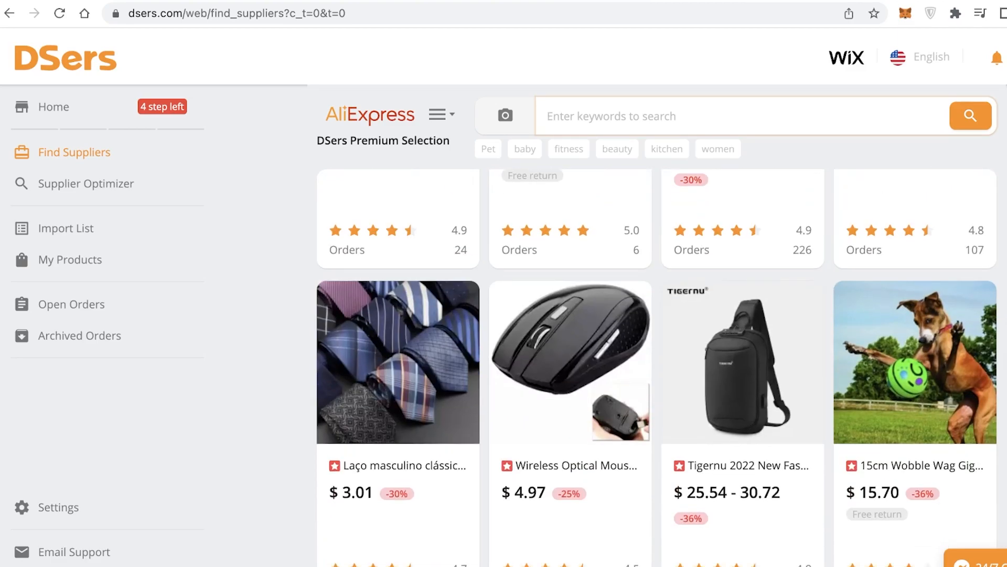
{"action": "scroll", "coordinate": [657, 368], "scroll_direction": "down", "scroll_amount": 5}
{"action": "scroll", "coordinate": [657, 367], "scroll_direction": "down", "scroll_amount": 10}
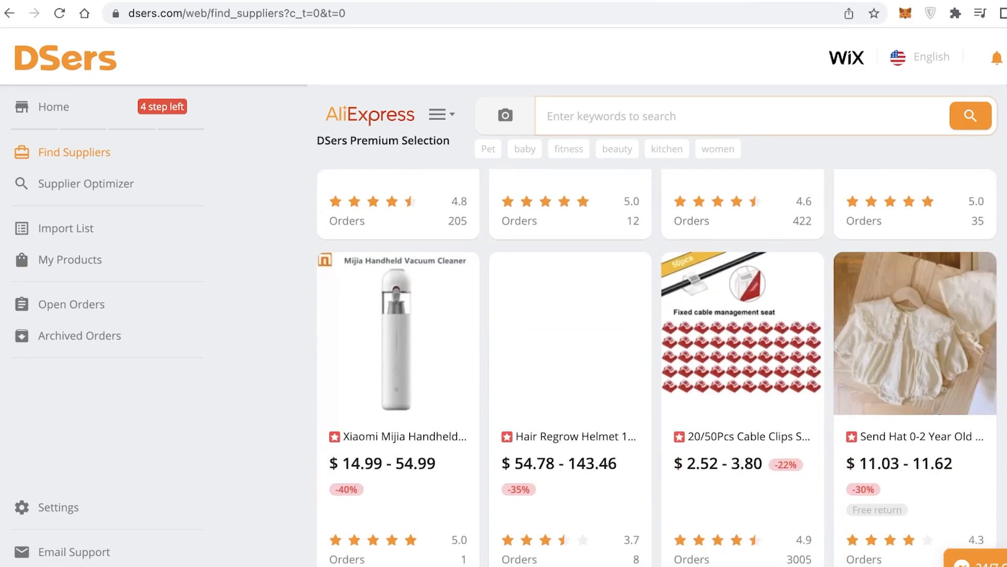
{"action": "scroll", "coordinate": [657, 367], "scroll_direction": "up", "scroll_amount": 2}
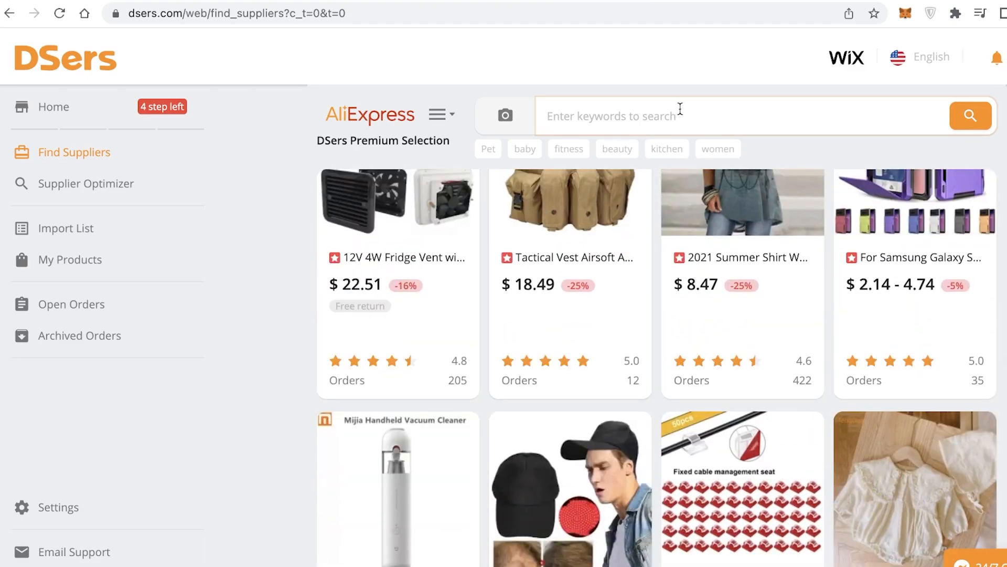
Search suppliers for "tshirt" and filter by the Women's Clothing > Blouses & Shirts category
{"action": "type", "text": "tshirt"}
{"action": "key", "text": "Return"}
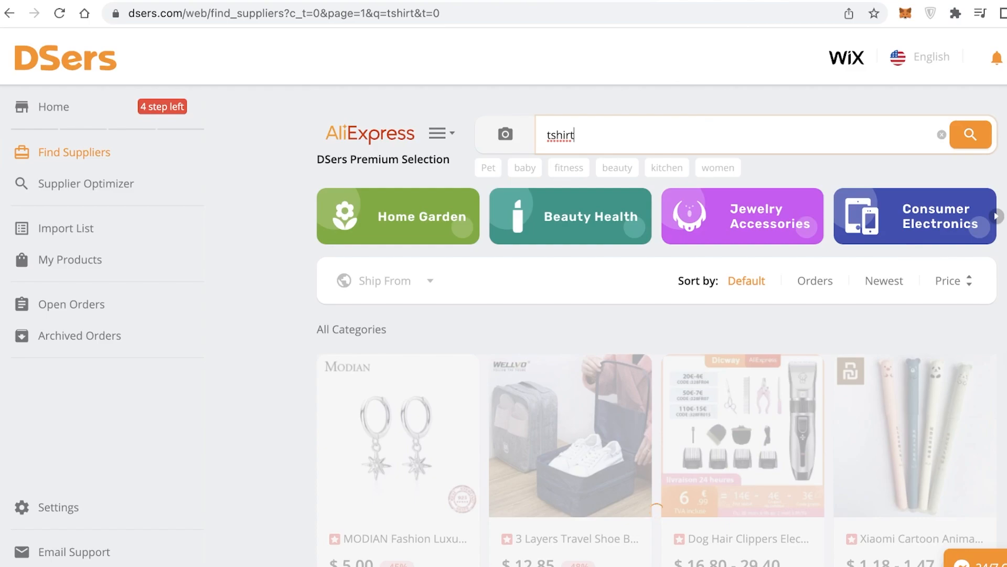
{"action": "left_click", "coordinate": [457, 135]}
{"action": "mouse_move", "coordinate": [479, 231]}
{"action": "left_click", "coordinate": [442, 139]}
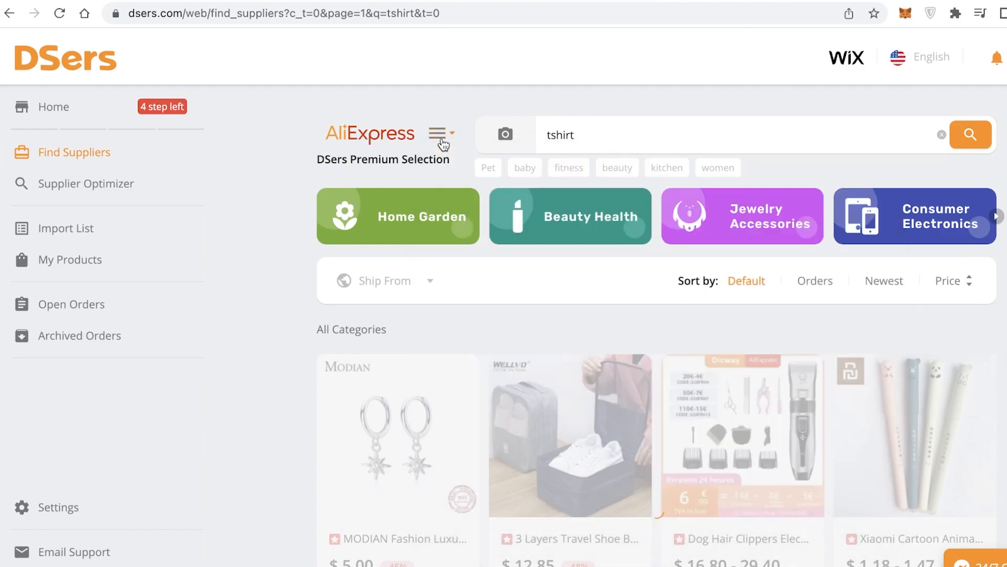
{"action": "left_click", "coordinate": [443, 138]}
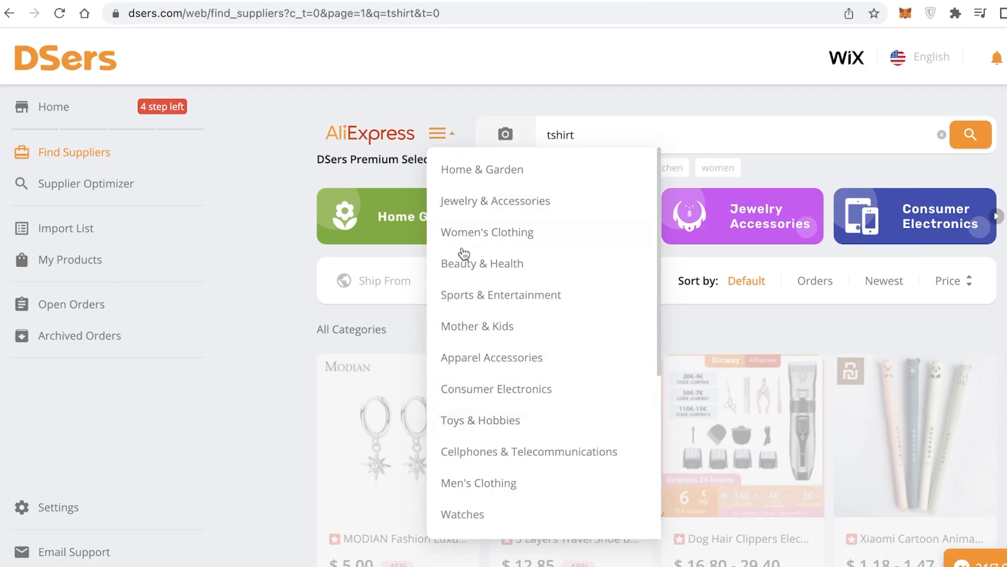
{"action": "mouse_move", "coordinate": [489, 244]}
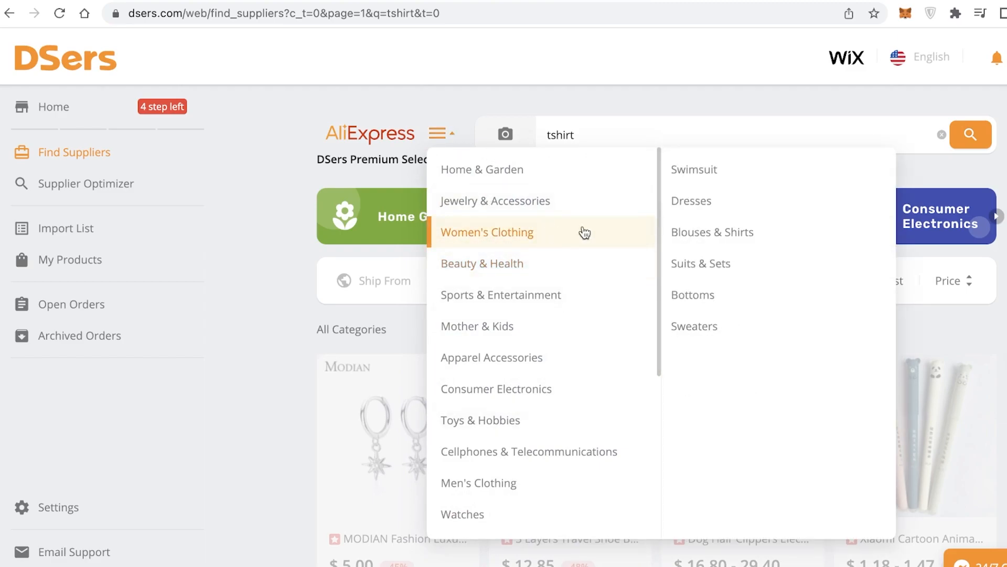
{"action": "left_click", "coordinate": [697, 240]}
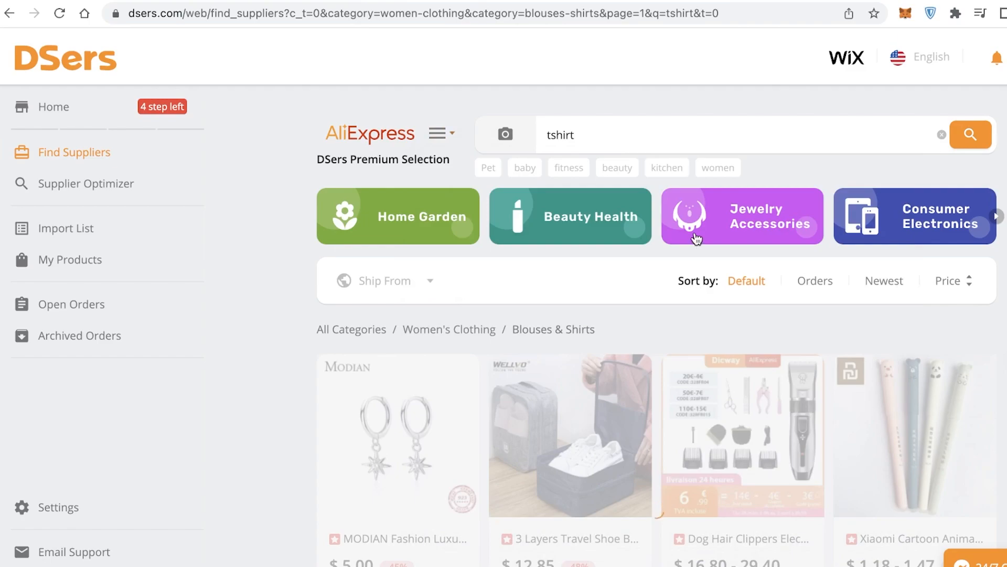
Clear the search box and review the Women's Clothing t-shirt results
{"action": "scroll", "coordinate": [802, 330], "scroll_direction": "down", "scroll_amount": 2}
{"action": "double_click", "coordinate": [581, 117]}
{"action": "key", "text": "BackSpace"}
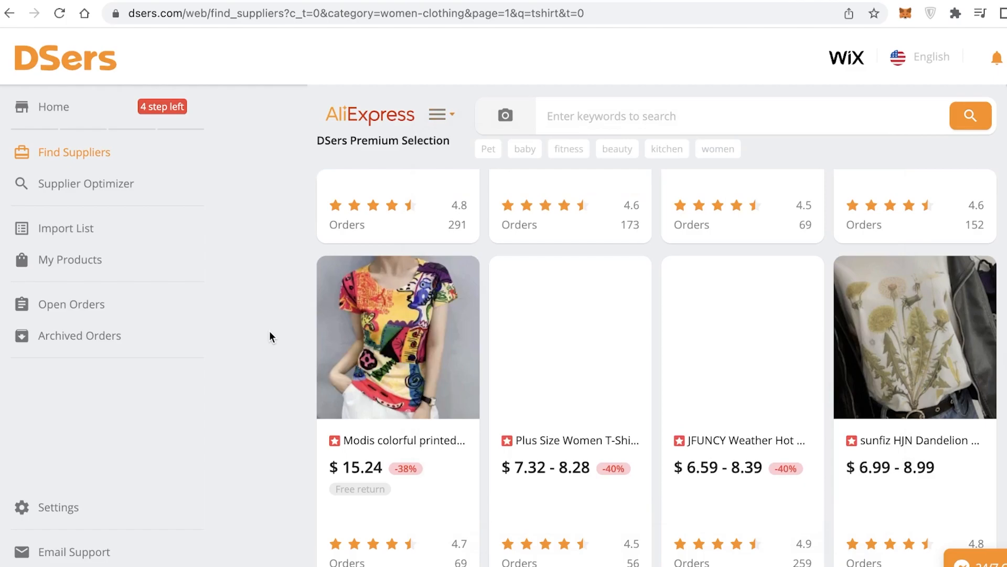
{"action": "scroll", "coordinate": [507, 360], "scroll_direction": "up", "scroll_amount": 6}
{"action": "scroll", "coordinate": [978, 335], "scroll_direction": "down", "scroll_amount": 15}
{"action": "scroll", "coordinate": [979, 335], "scroll_direction": "up", "scroll_amount": 10}
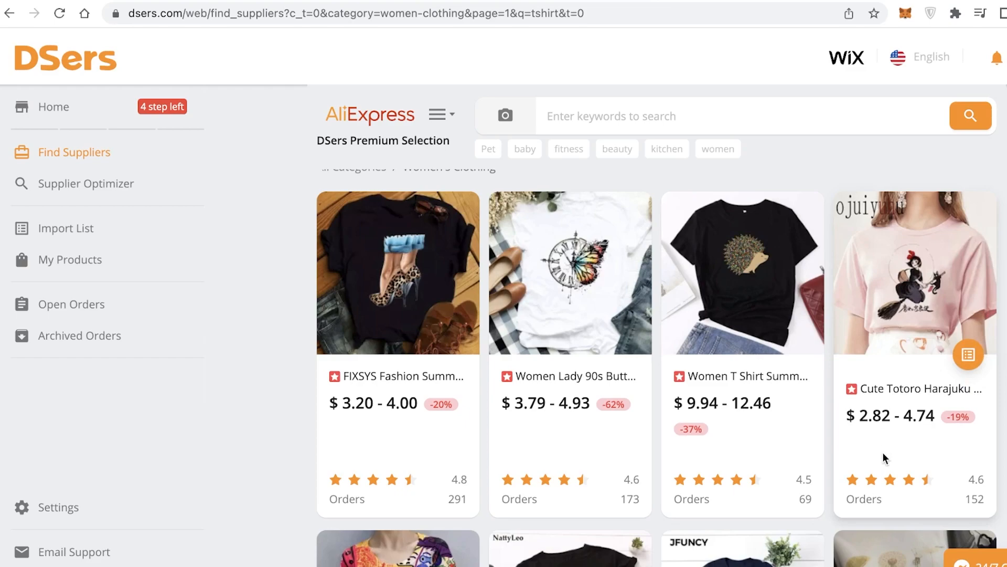
Open the Cute Totoro Harajuku T-shirt's AliExpress product page and review its details
{"action": "left_click", "coordinate": [885, 229]}
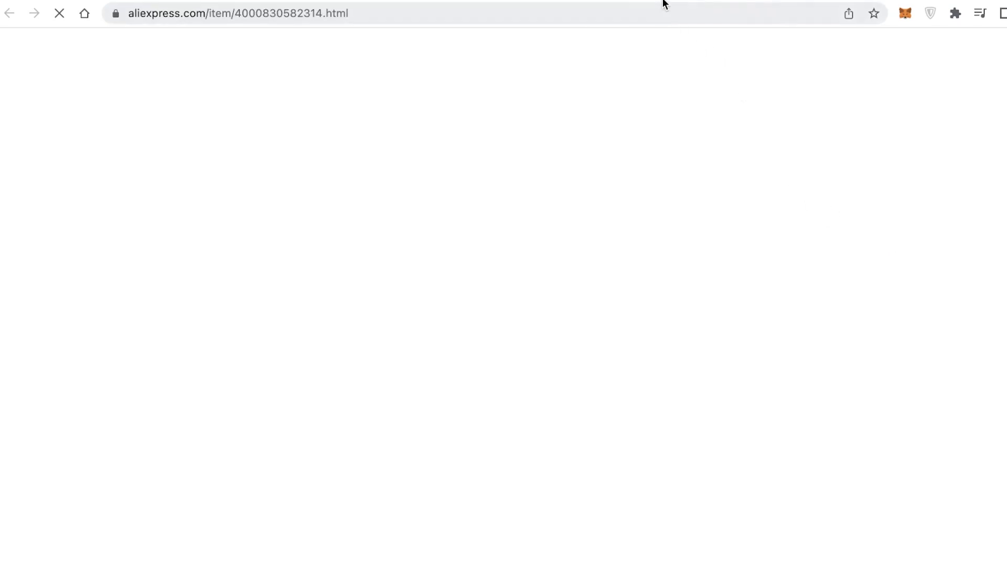
{"action": "scroll", "coordinate": [512, 227], "scroll_direction": "down", "scroll_amount": 5}
{"action": "scroll", "coordinate": [612, 321], "scroll_direction": "down", "scroll_amount": 10}
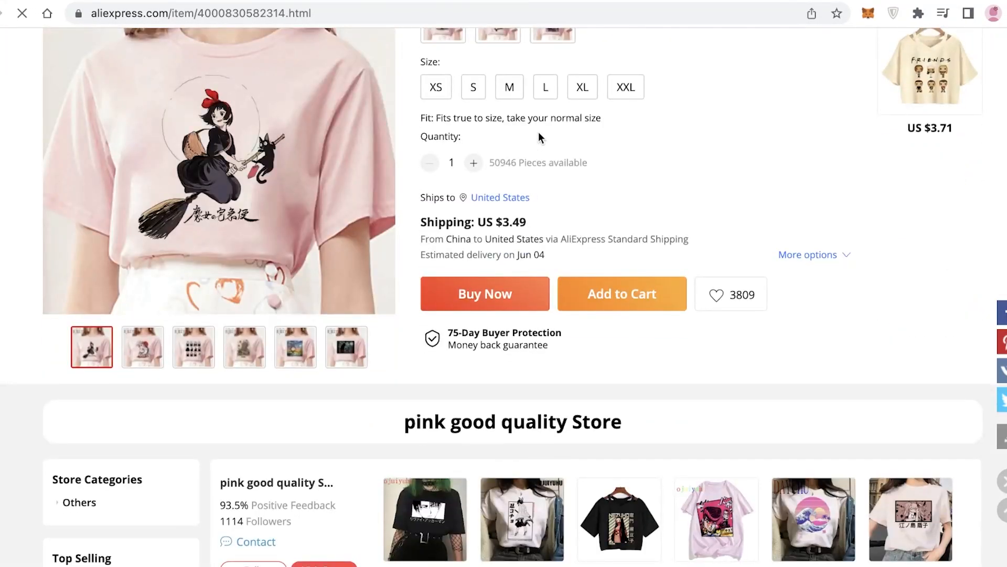
{"action": "left_click", "coordinate": [615, 1]}
{"action": "mouse_move", "coordinate": [933, 449]}
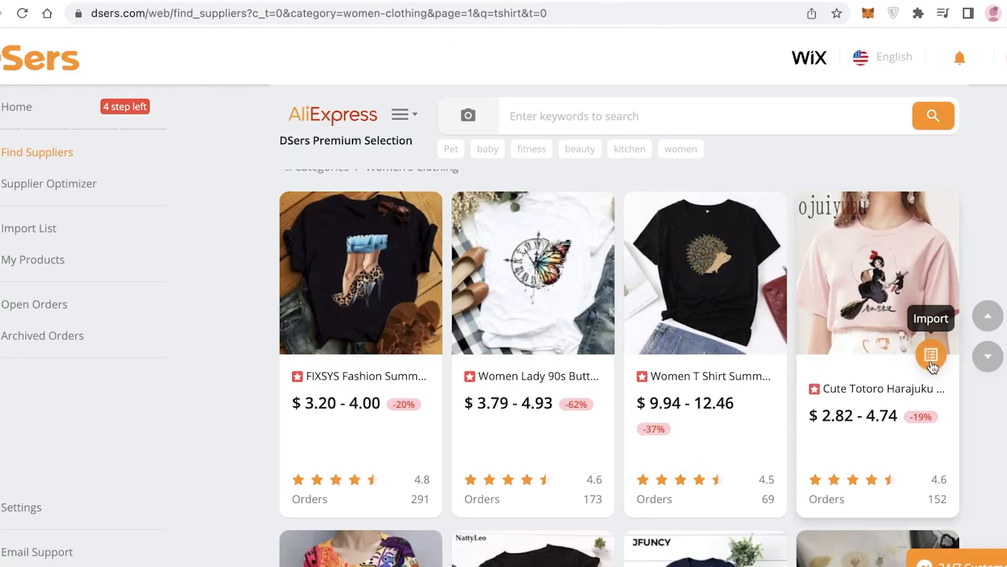
{"action": "left_click", "coordinate": [420, 0]}
{"action": "scroll", "coordinate": [284, 189], "scroll_direction": "down", "scroll_amount": 1}
{"action": "scroll", "coordinate": [597, 231], "scroll_direction": "up", "scroll_amount": 4}
{"action": "scroll", "coordinate": [597, 231], "scroll_direction": "up", "scroll_amount": 7}
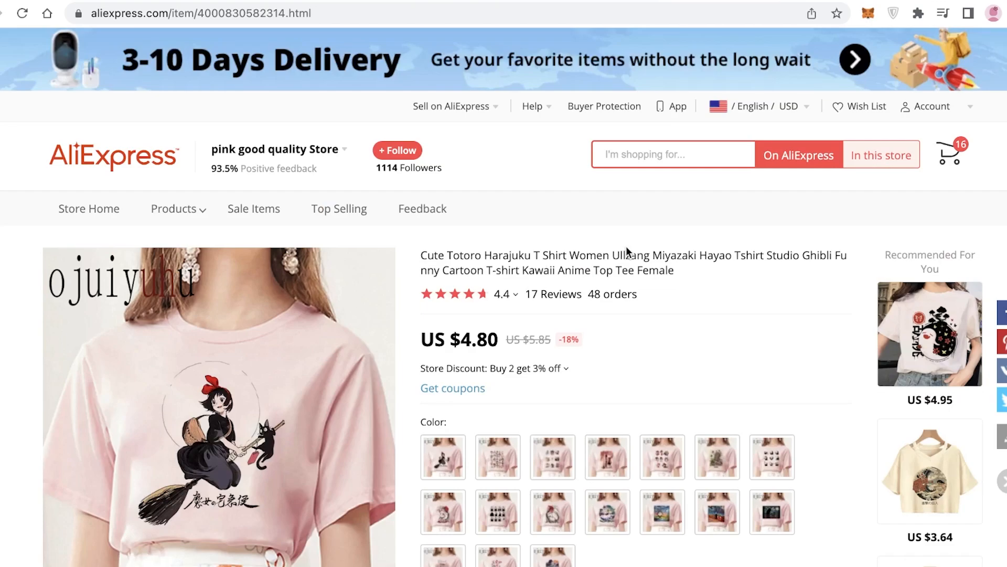
{"action": "left_click", "coordinate": [621, 1]}
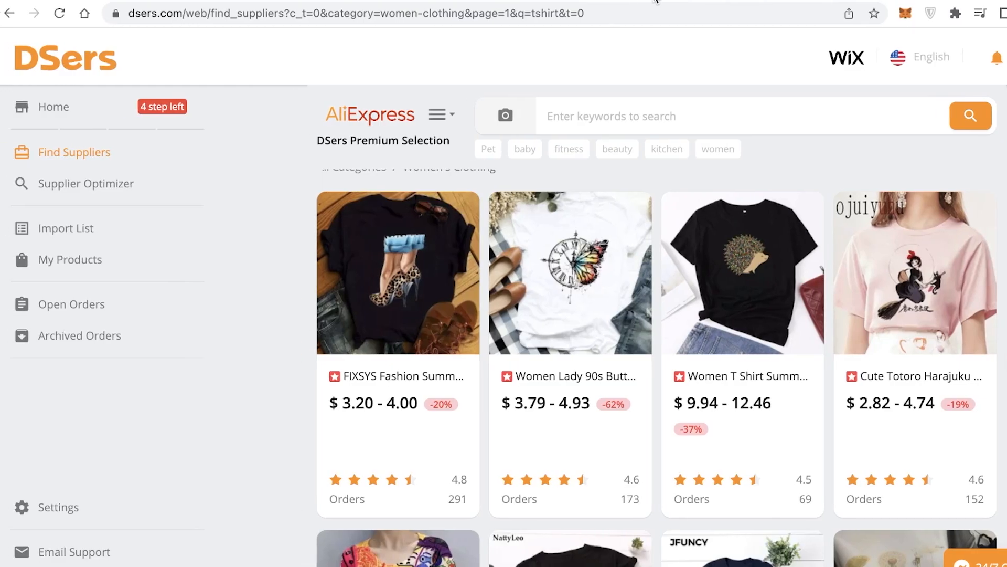
Import the Cute Totoro Harajuku T-shirt into DSers and open the Import List
{"action": "mouse_move", "coordinate": [937, 295]}
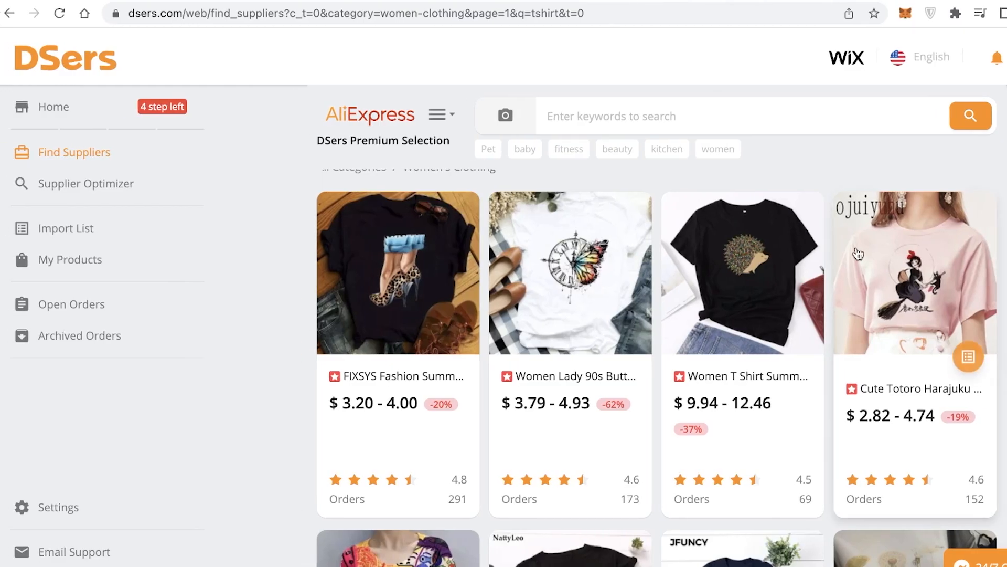
{"action": "left_click", "coordinate": [968, 356]}
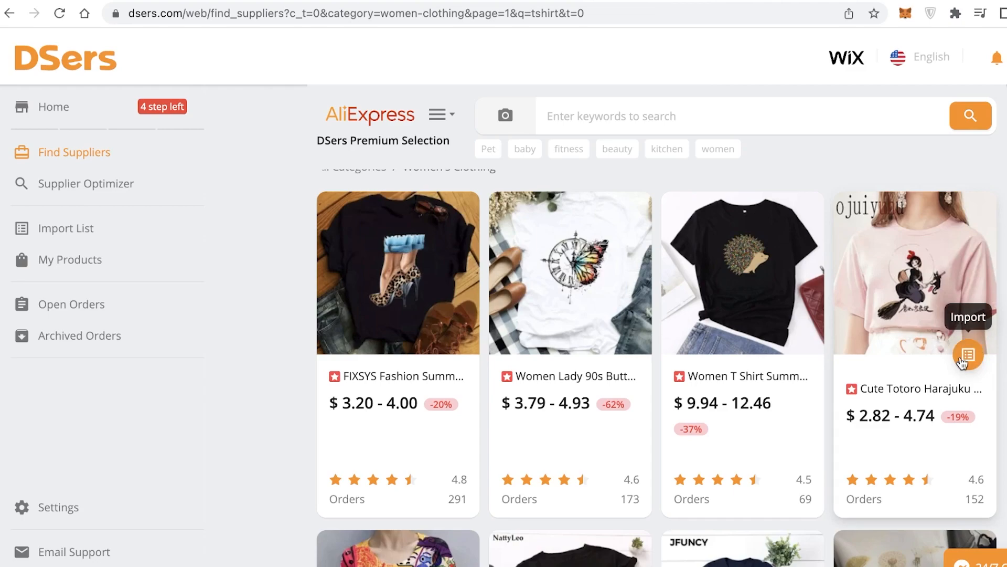
{"action": "left_click", "coordinate": [82, 240]}
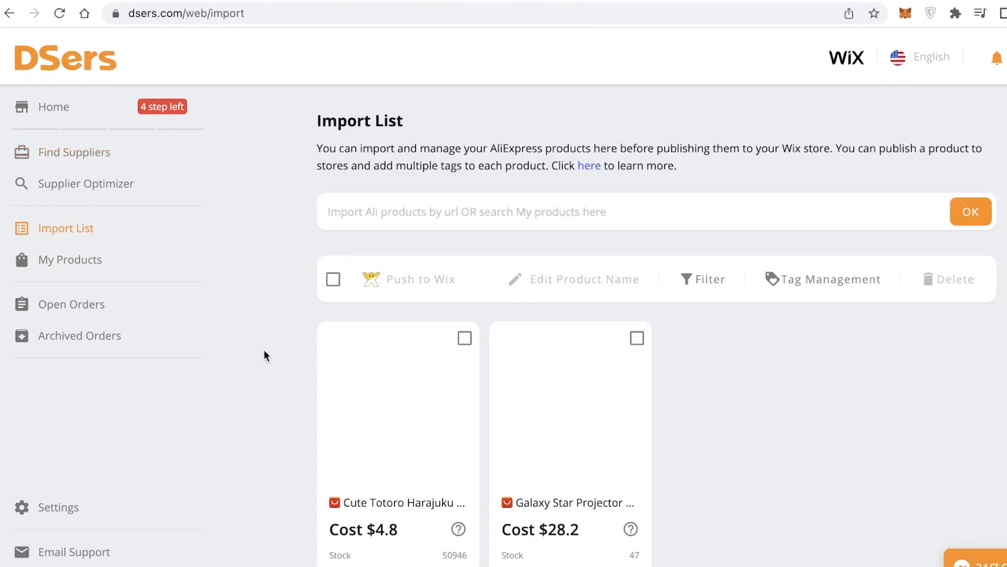
Delete the Galaxy Star Projector from the Import List
{"action": "scroll", "coordinate": [269, 338], "scroll_direction": "down", "scroll_amount": 3}
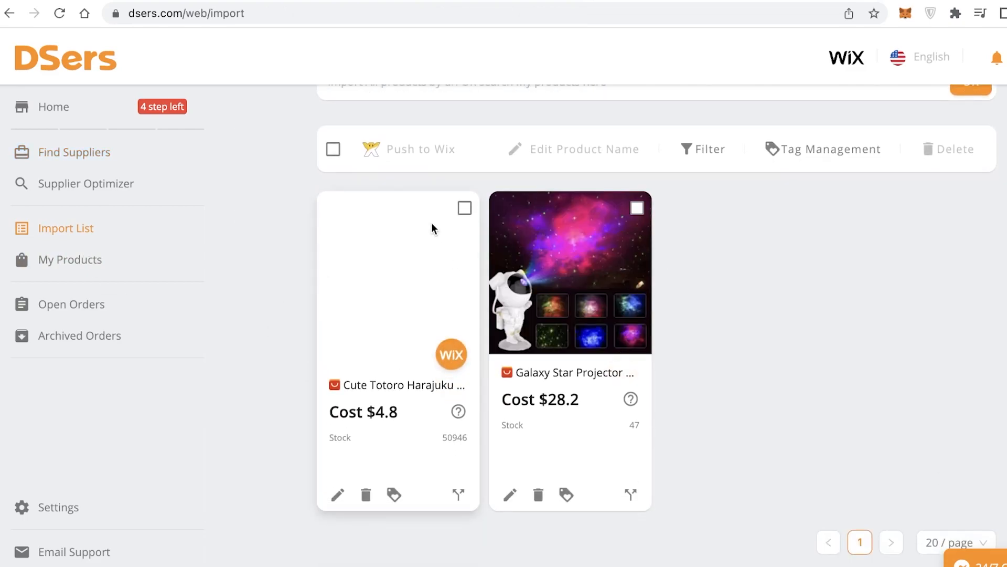
{"action": "left_click", "coordinate": [539, 494]}
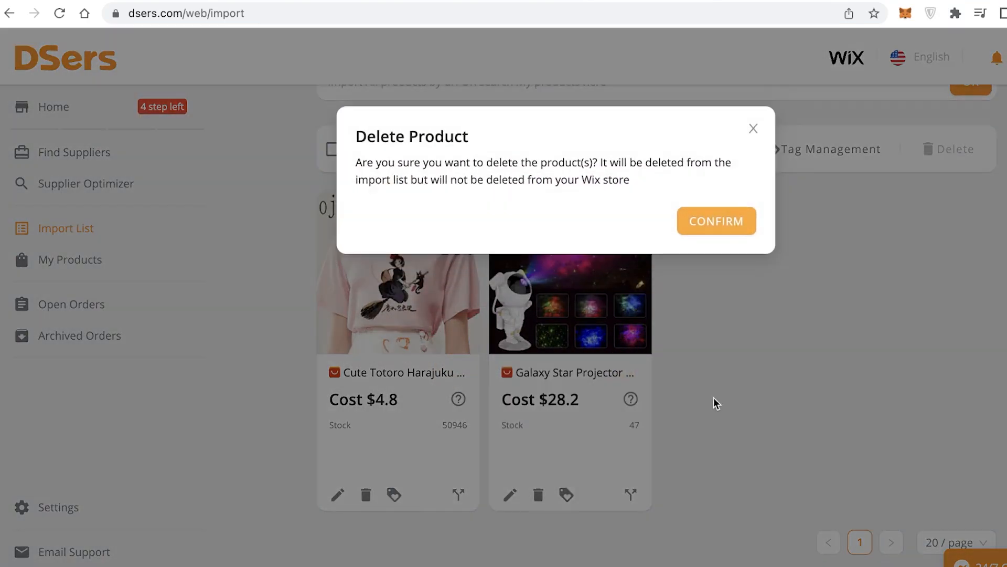
{"action": "left_click", "coordinate": [726, 231]}
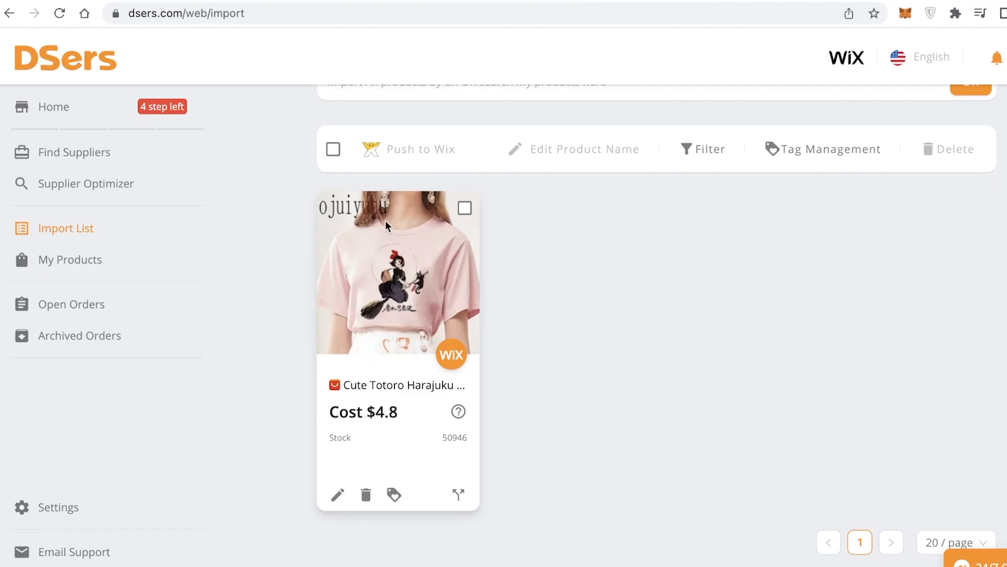
{"action": "scroll", "coordinate": [378, 224], "scroll_direction": "up", "scroll_amount": 1}
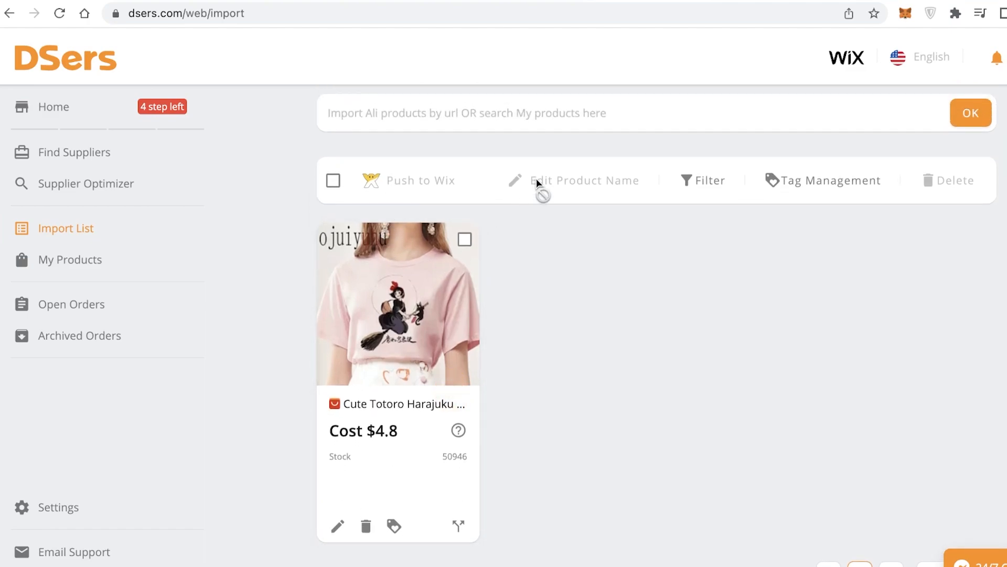
{"action": "left_click", "coordinate": [465, 240]}
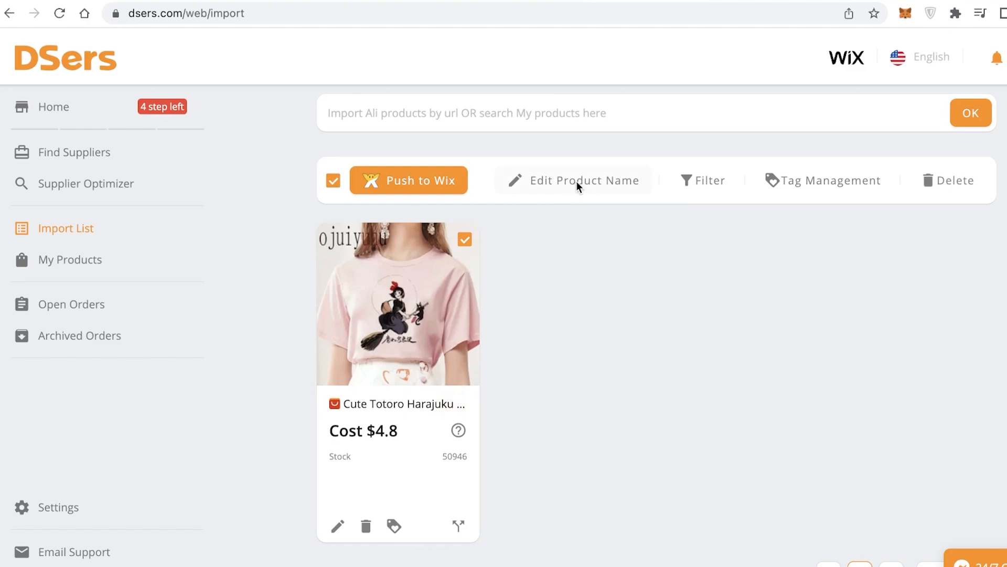
{"action": "left_click", "coordinate": [578, 183]}
{"action": "left_click_drag", "start_coordinate": [632, 234], "coordinate": [480, 167]}
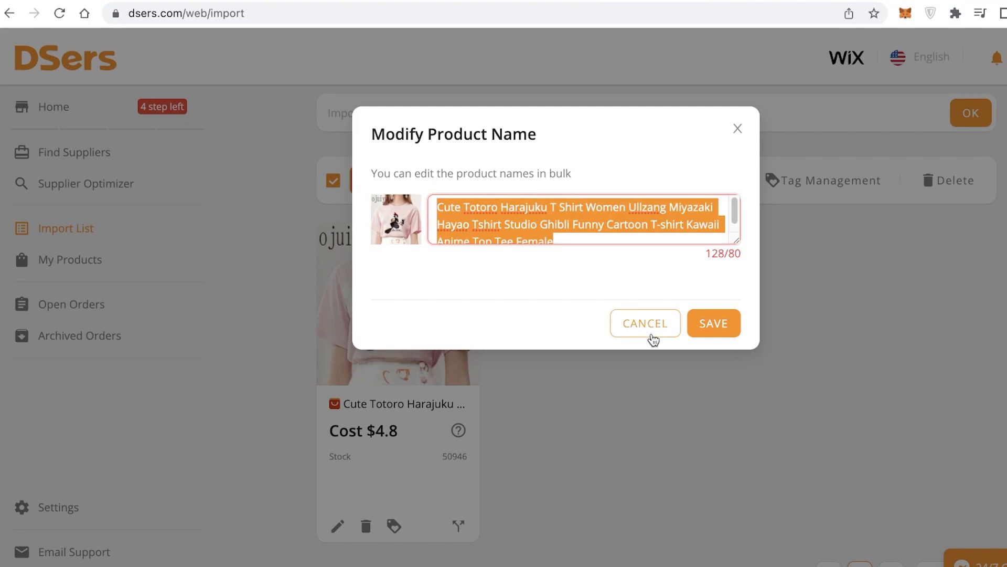
{"action": "left_click", "coordinate": [645, 329]}
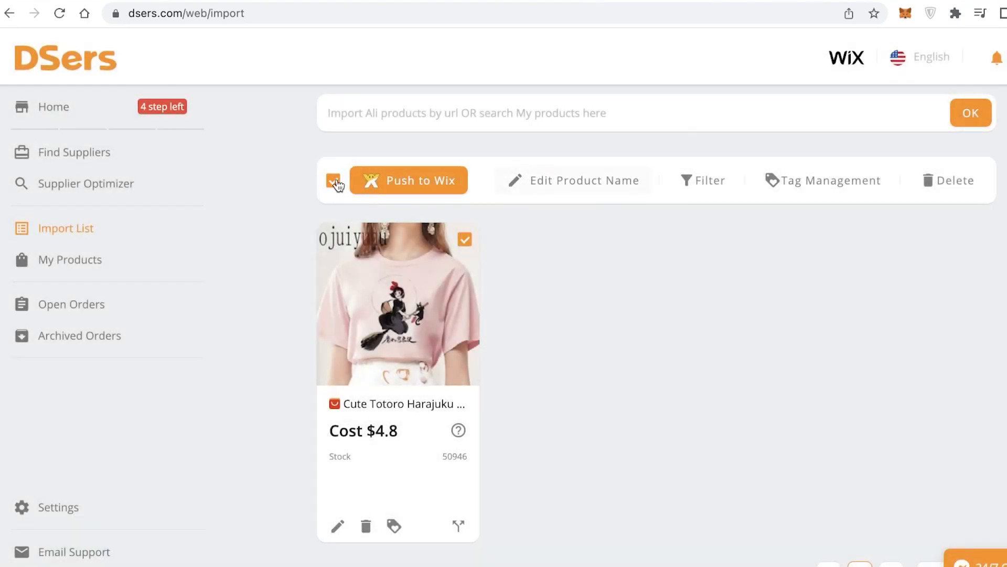
{"action": "left_click", "coordinate": [334, 182]}
Browse the Women's Clothing > Blouses & Shirts suppliers and import a blouse into DSers
{"action": "left_click", "coordinate": [118, 162]}
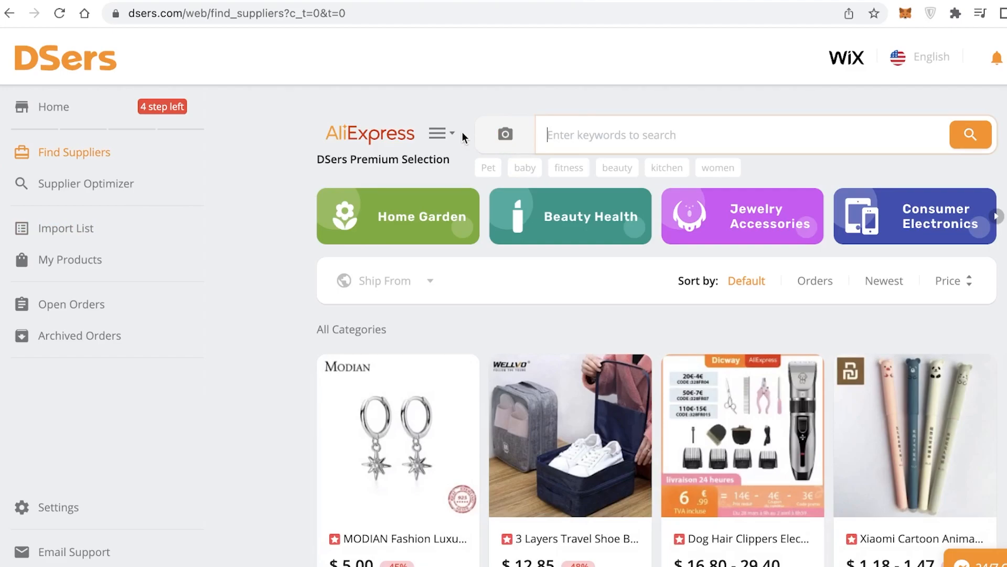
{"action": "left_click", "coordinate": [438, 133]}
{"action": "mouse_move", "coordinate": [469, 237]}
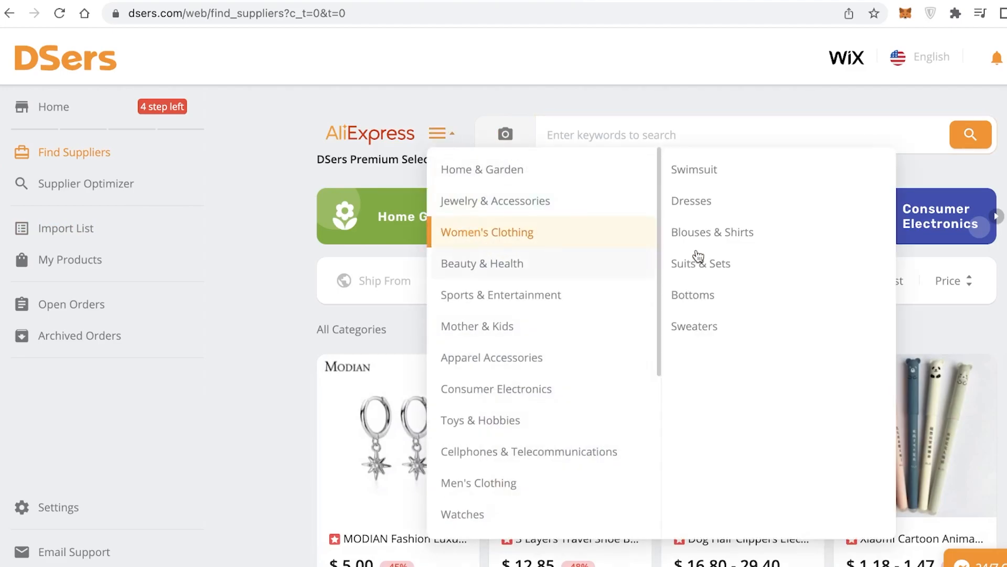
{"action": "left_click", "coordinate": [711, 227]}
{"action": "scroll", "coordinate": [775, 300], "scroll_direction": "down", "scroll_amount": 10}
{"action": "scroll", "coordinate": [710, 420], "scroll_direction": "down", "scroll_amount": 8}
{"action": "scroll", "coordinate": [640, 326], "scroll_direction": "up", "scroll_amount": 8}
{"action": "scroll", "coordinate": [577, 362], "scroll_direction": "down", "scroll_amount": 3}
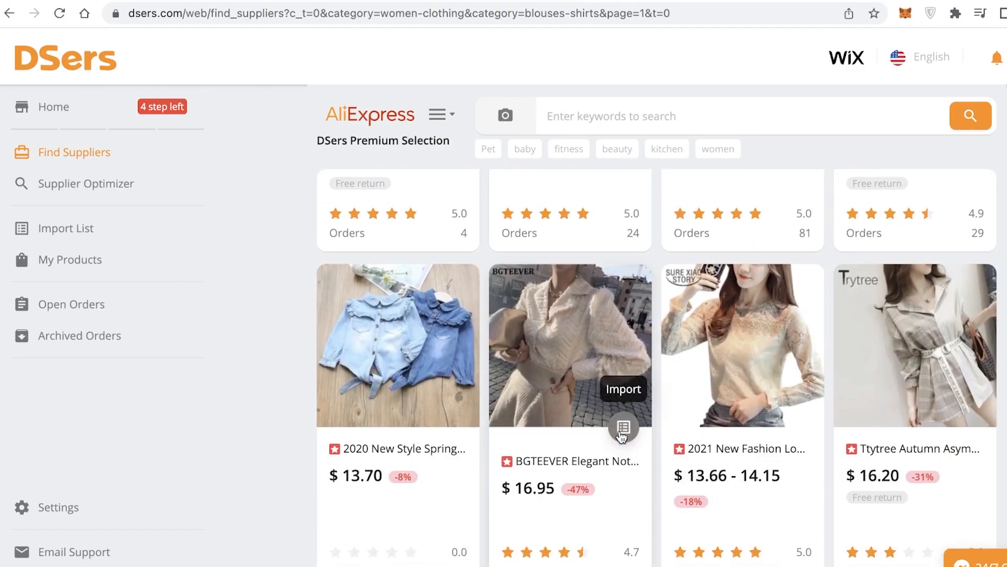
{"action": "scroll", "coordinate": [692, 398], "scroll_direction": "down", "scroll_amount": 10}
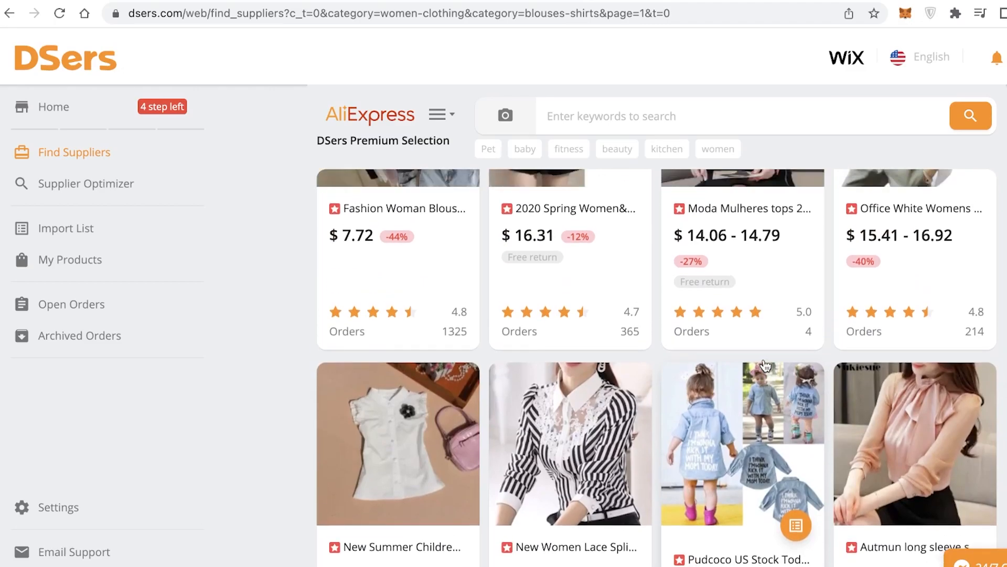
{"action": "scroll", "coordinate": [766, 365], "scroll_direction": "up", "scroll_amount": 5}
{"action": "left_click", "coordinate": [797, 431]}
{"action": "scroll", "coordinate": [825, 388], "scroll_direction": "down", "scroll_amount": 10}
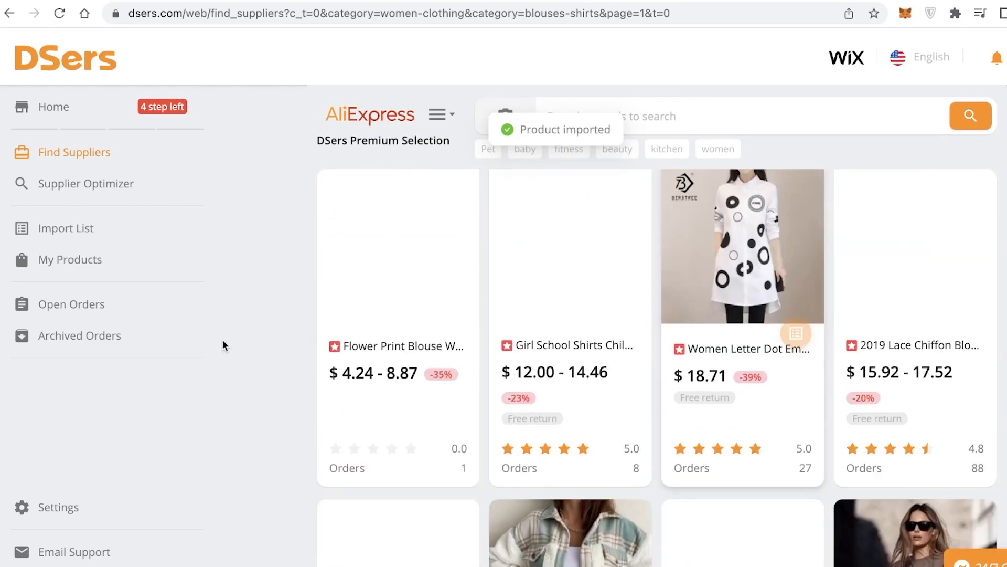
Open the Import List and select the BGTEEVER blouse and the Cute Totoro T-shirt
{"action": "left_click", "coordinate": [70, 239]}
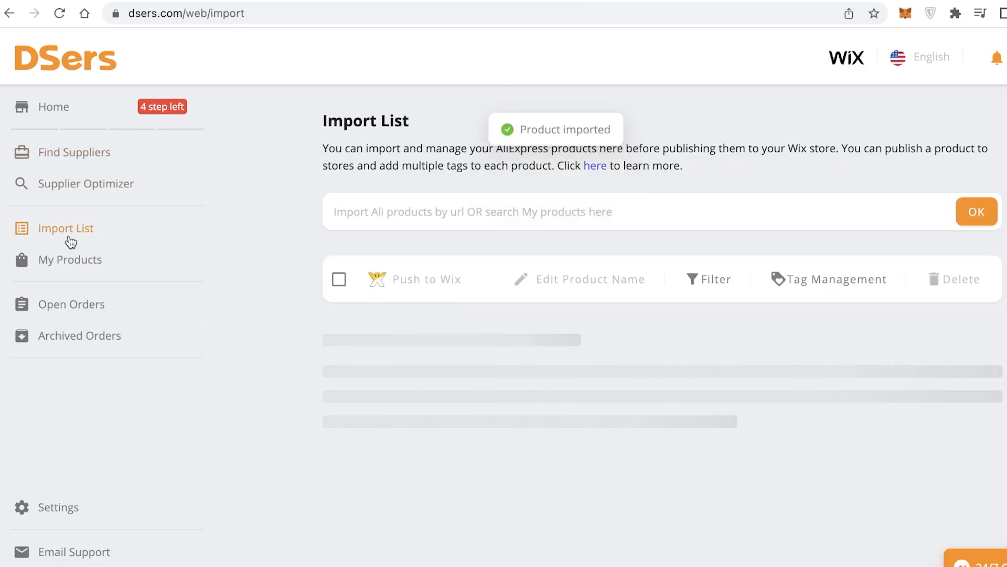
{"action": "scroll", "coordinate": [676, 339], "scroll_direction": "down", "scroll_amount": 3}
{"action": "left_click", "coordinate": [637, 208]}
{"action": "left_click", "coordinate": [808, 211]}
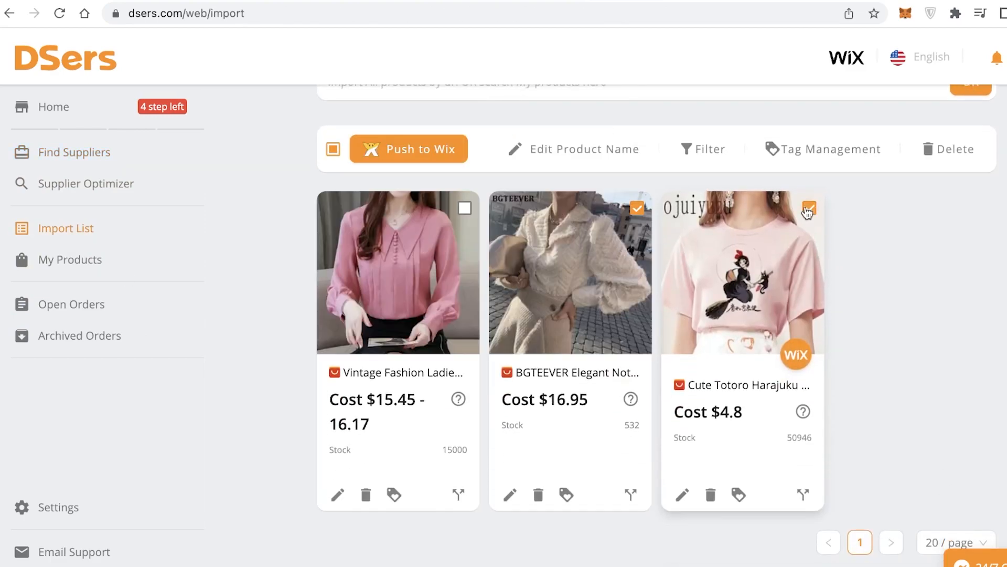
Rename the selected products in bulk to "witch tshirt" and "textured blouse" and save
{"action": "left_click", "coordinate": [532, 151]}
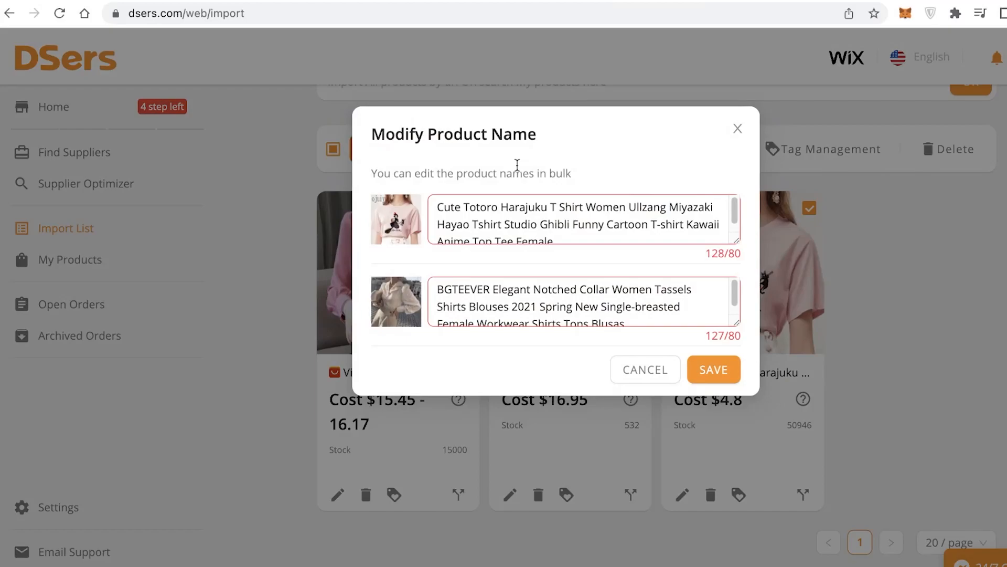
{"action": "left_click_drag", "start_coordinate": [570, 237], "coordinate": [180, 146]}
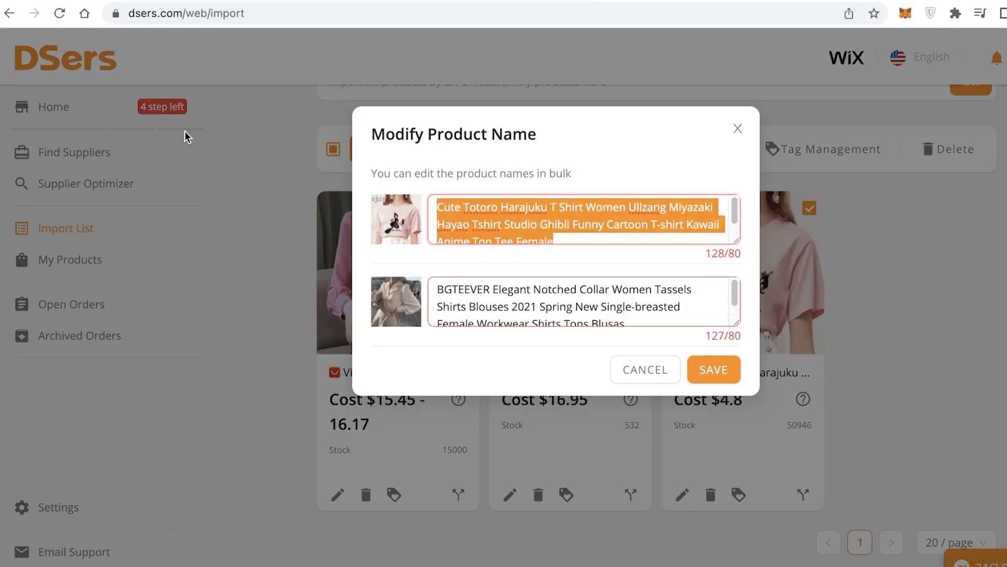
{"action": "type", "text": "witch"}
{"action": "type", "text": " td"}
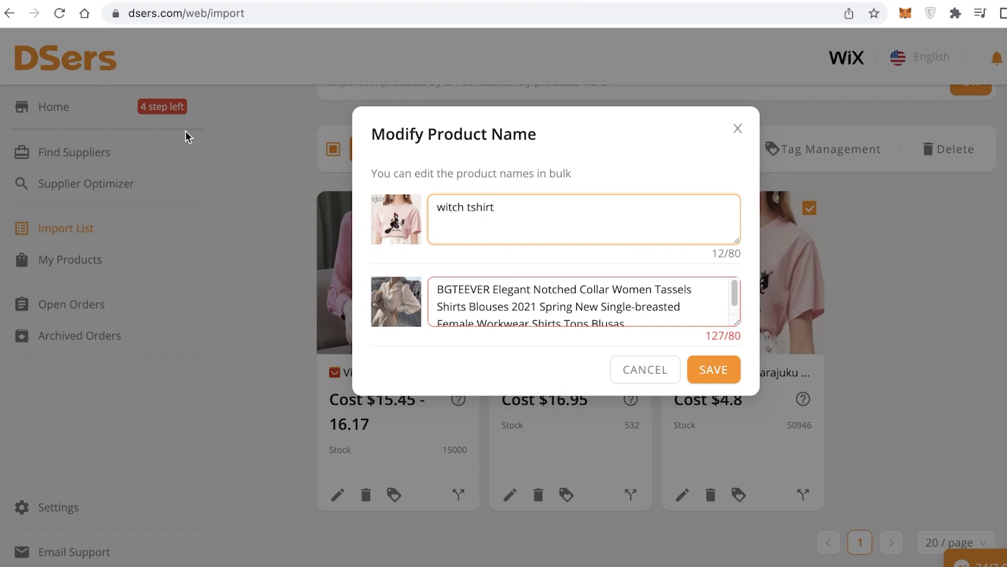
{"action": "left_click_drag", "start_coordinate": [666, 322], "coordinate": [509, 207]}
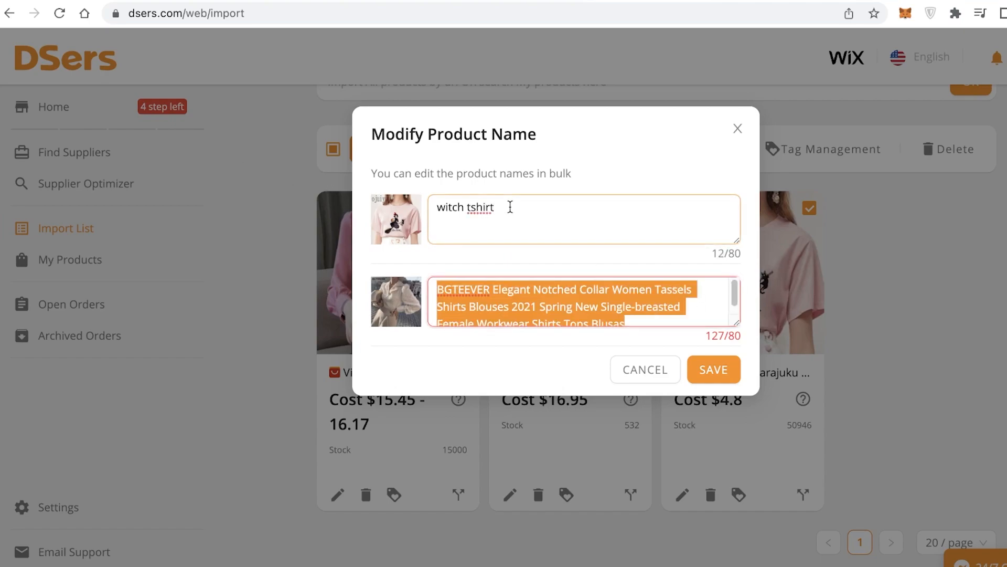
{"action": "key", "text": "BackSpace"}
{"action": "type", "text": "textured blouse"}
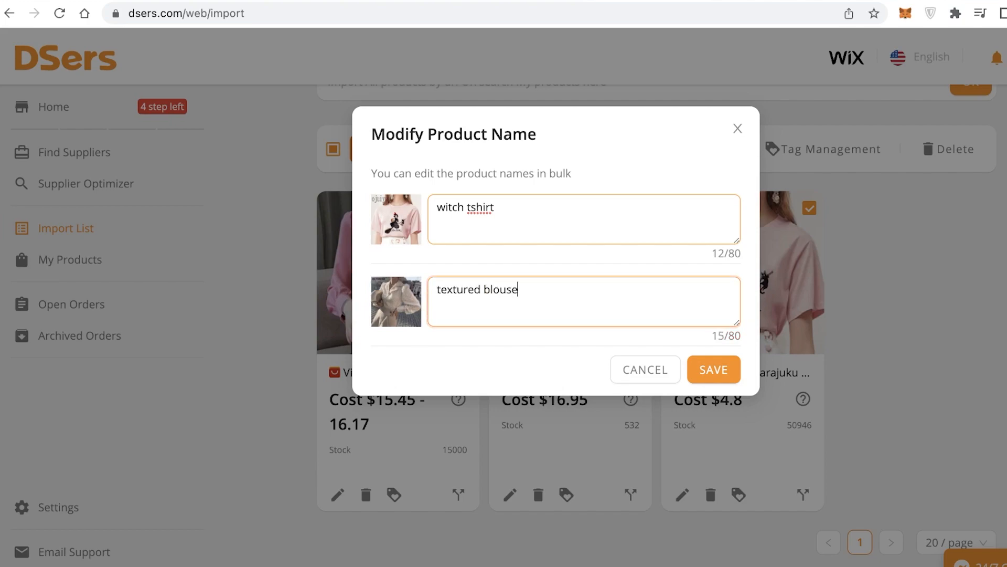
{"action": "left_click", "coordinate": [724, 375]}
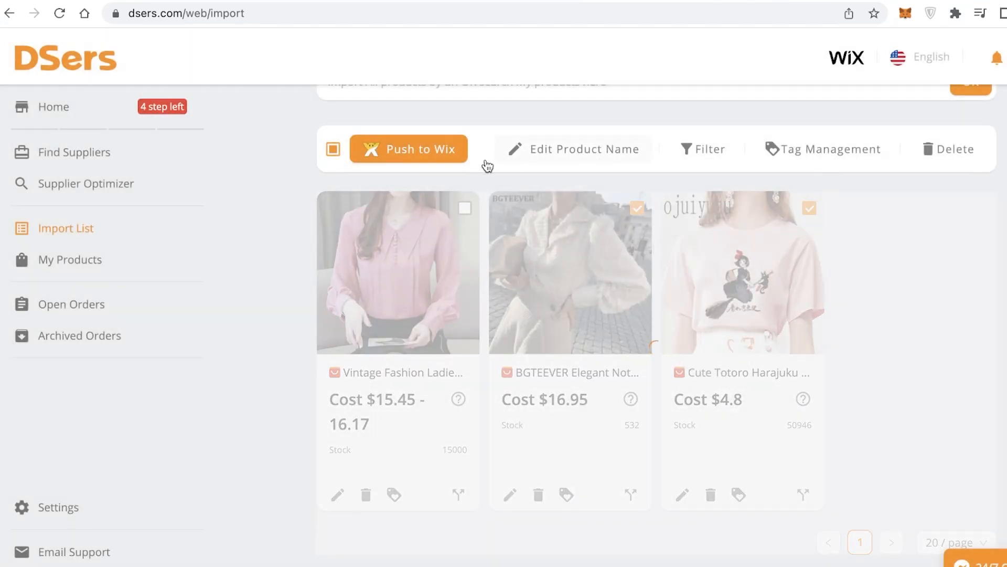
Push the two selected products to the Wix store My Site 1 with the Pricing Rule applied
{"action": "left_click", "coordinate": [792, 152]}
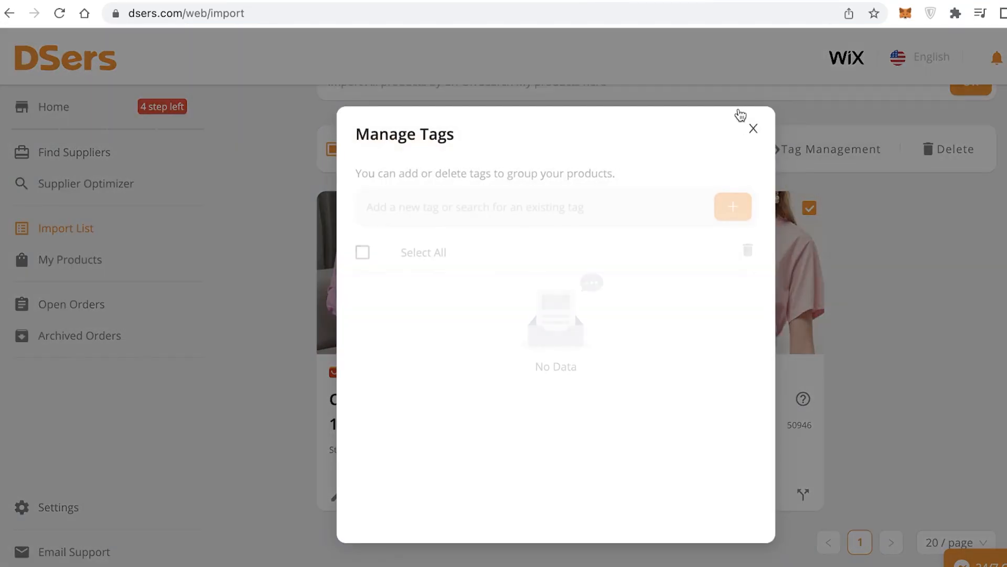
{"action": "left_click", "coordinate": [754, 128]}
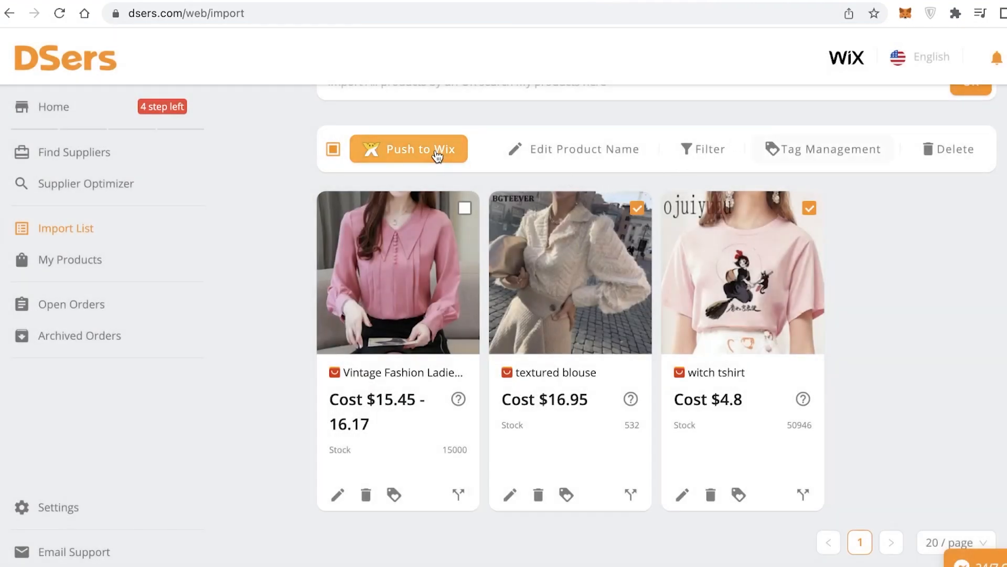
{"action": "left_click", "coordinate": [438, 155]}
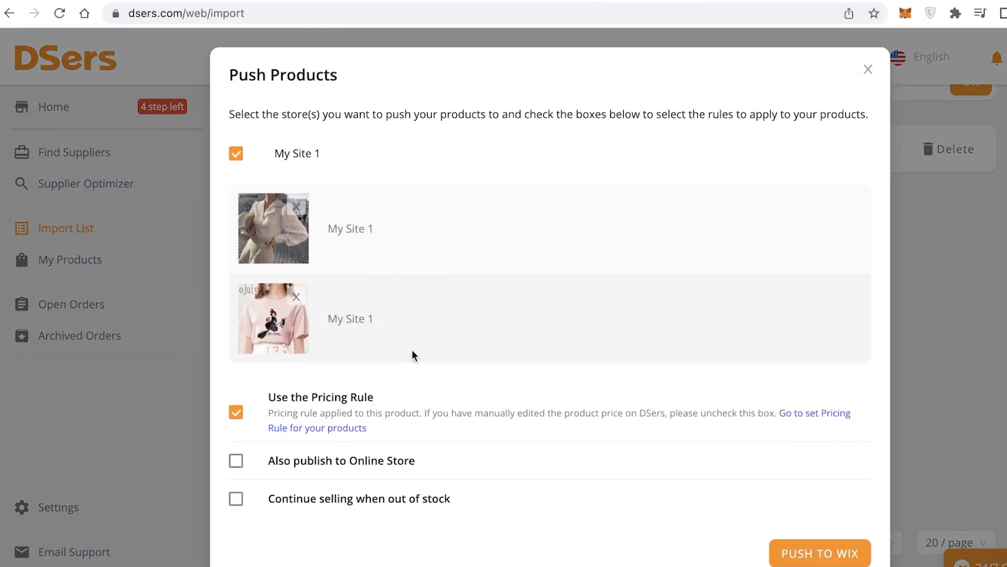
{"action": "left_click", "coordinate": [238, 416]}
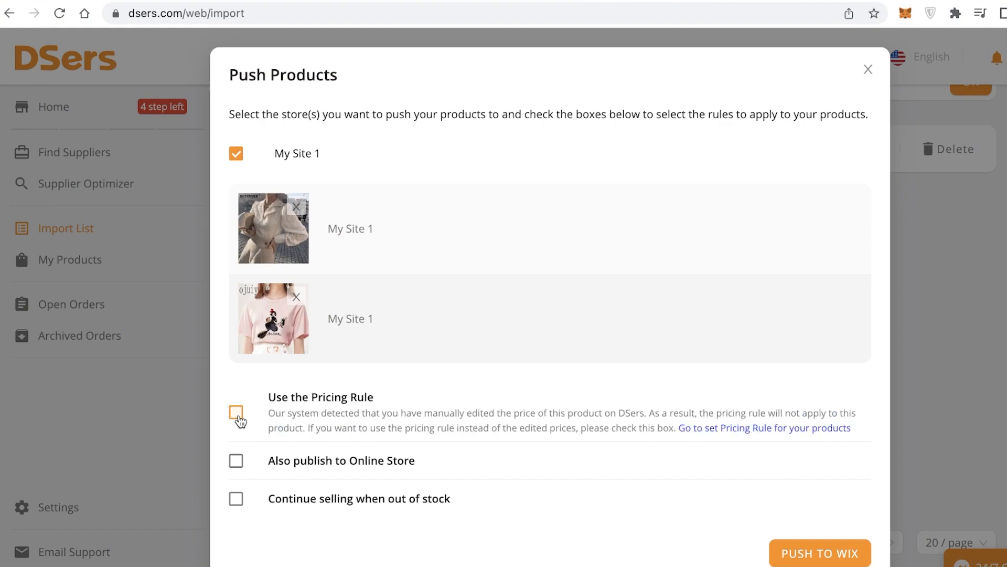
{"action": "left_click", "coordinate": [238, 415]}
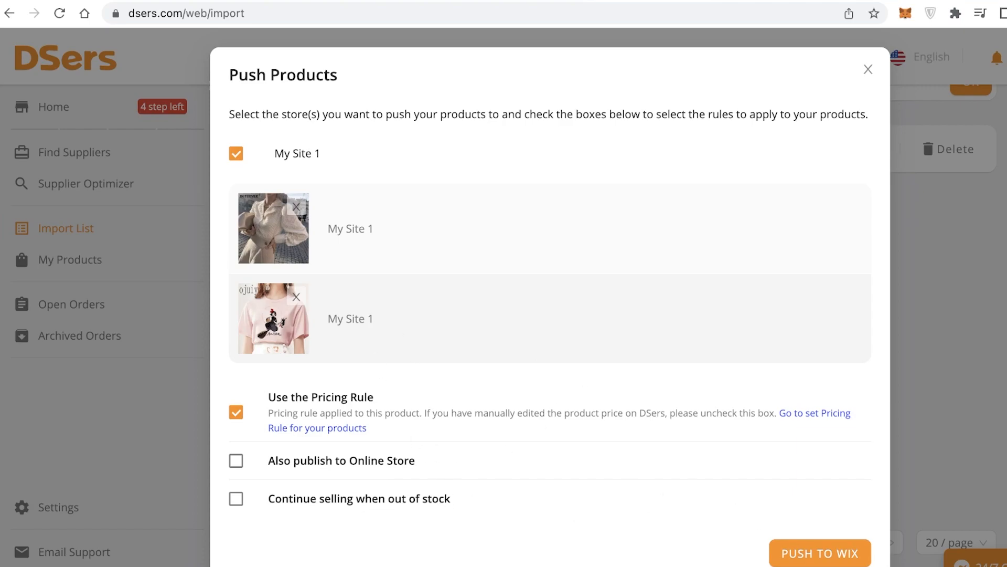
{"action": "left_click", "coordinate": [846, 555]}
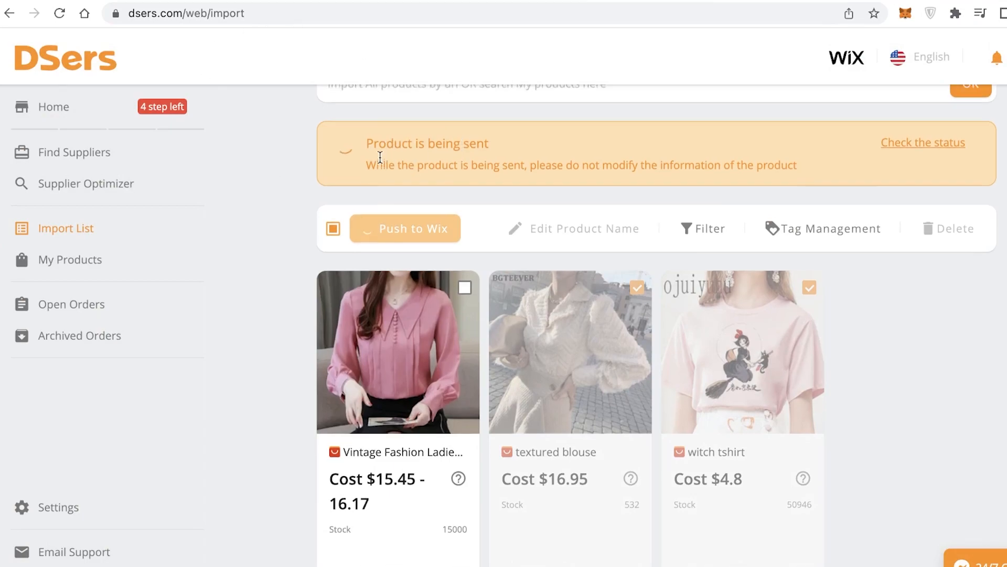
{"action": "scroll", "coordinate": [336, 258], "scroll_direction": "up", "scroll_amount": 3}
{"action": "scroll", "coordinate": [566, 271], "scroll_direction": "down", "scroll_amount": 3}
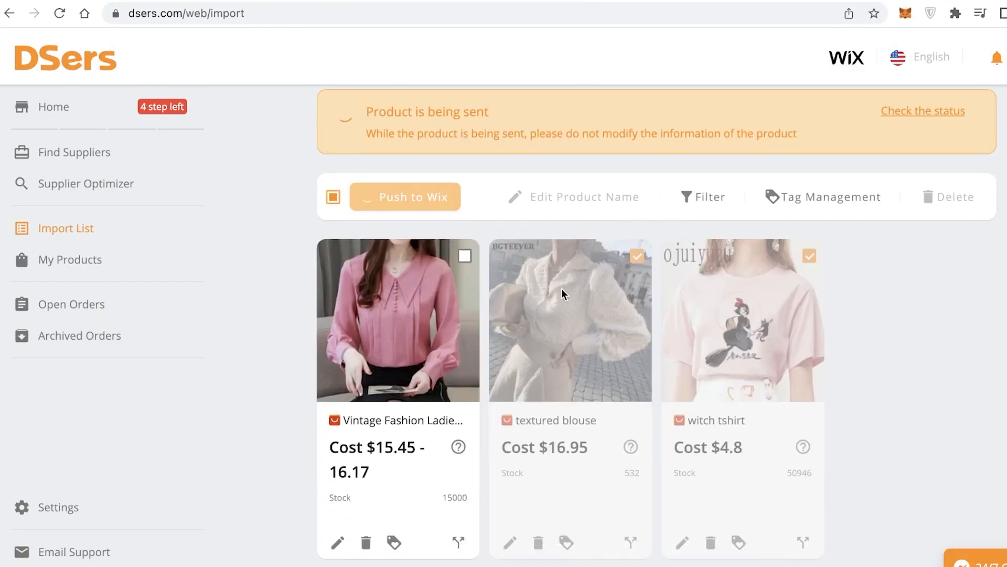
{"action": "scroll", "coordinate": [565, 288], "scroll_direction": "up", "scroll_amount": 1}
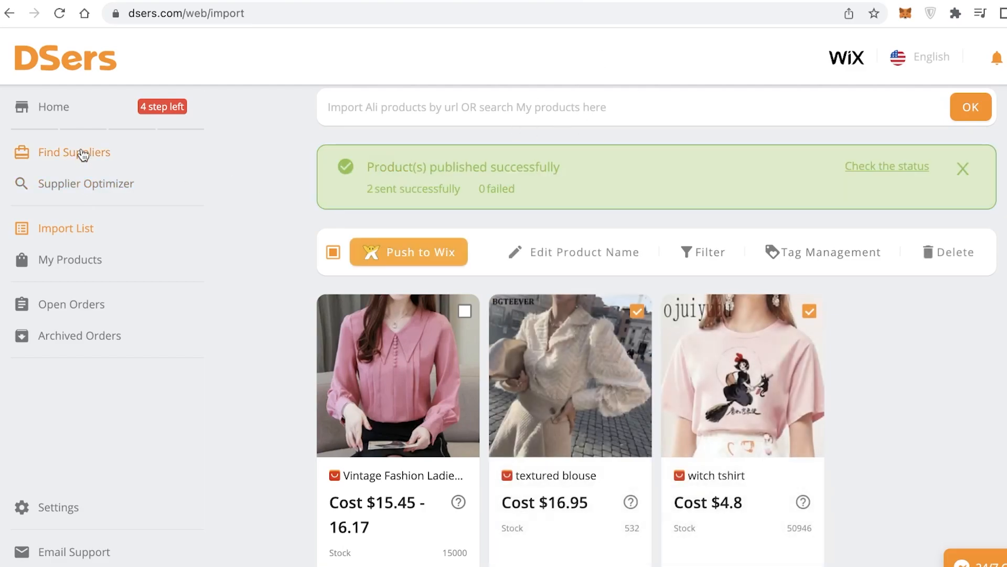
{"action": "scroll", "coordinate": [281, 189], "scroll_direction": "down", "scroll_amount": 2}
{"action": "scroll", "coordinate": [814, 159], "scroll_direction": "up", "scroll_amount": 4}
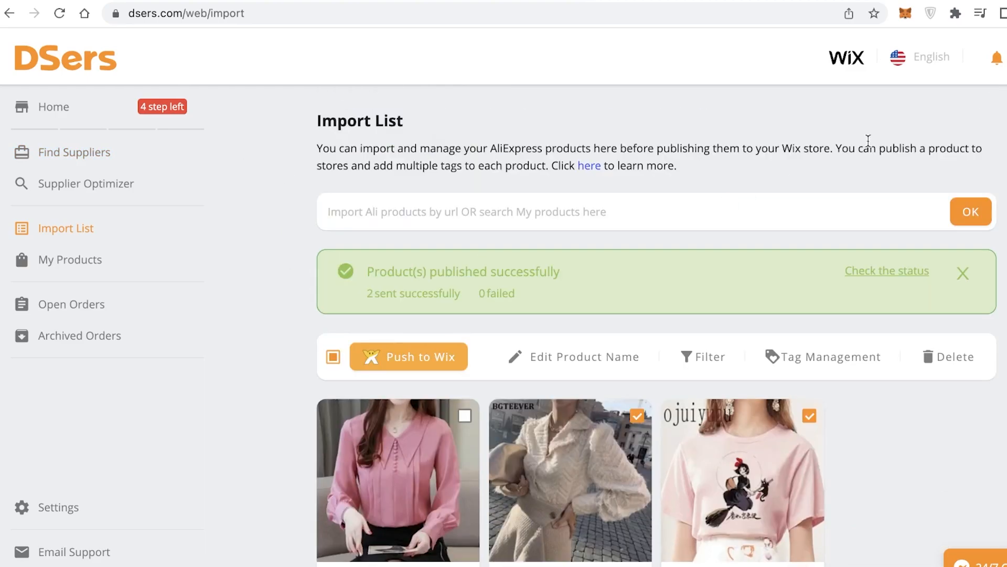
Switch to the Wix account and open the store Products list of My Site 1
{"action": "left_click", "coordinate": [956, 1]}
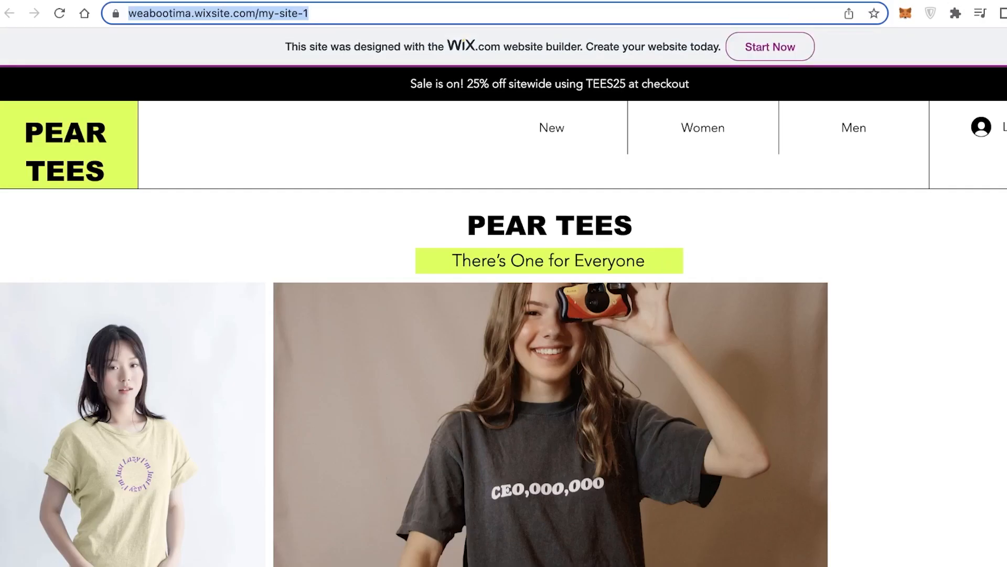
{"action": "left_click", "coordinate": [57, 17]}
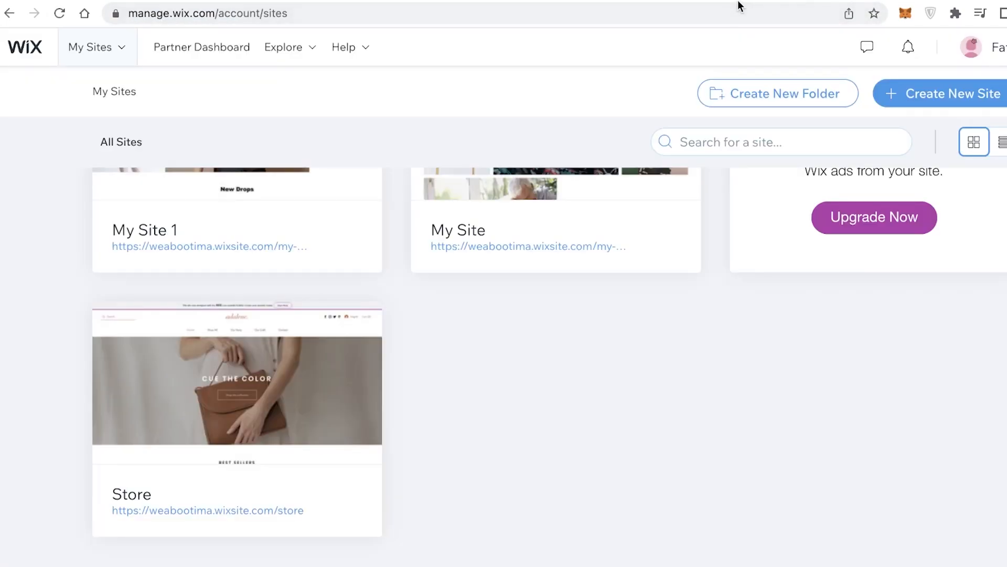
{"action": "scroll", "coordinate": [389, 326], "scroll_direction": "up", "scroll_amount": 1}
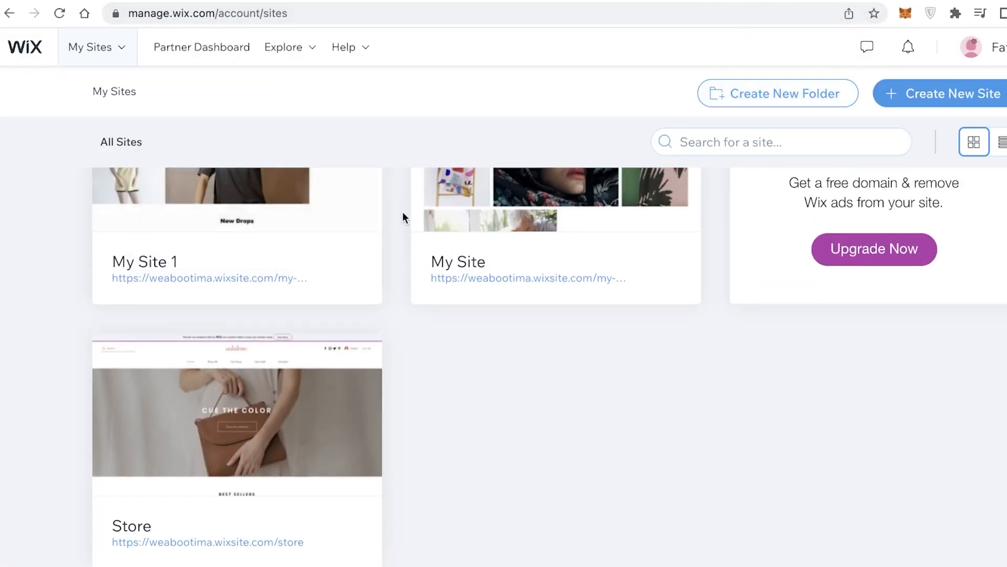
{"action": "scroll", "coordinate": [215, 320], "scroll_direction": "up", "scroll_amount": 3}
{"action": "left_click", "coordinate": [215, 321]}
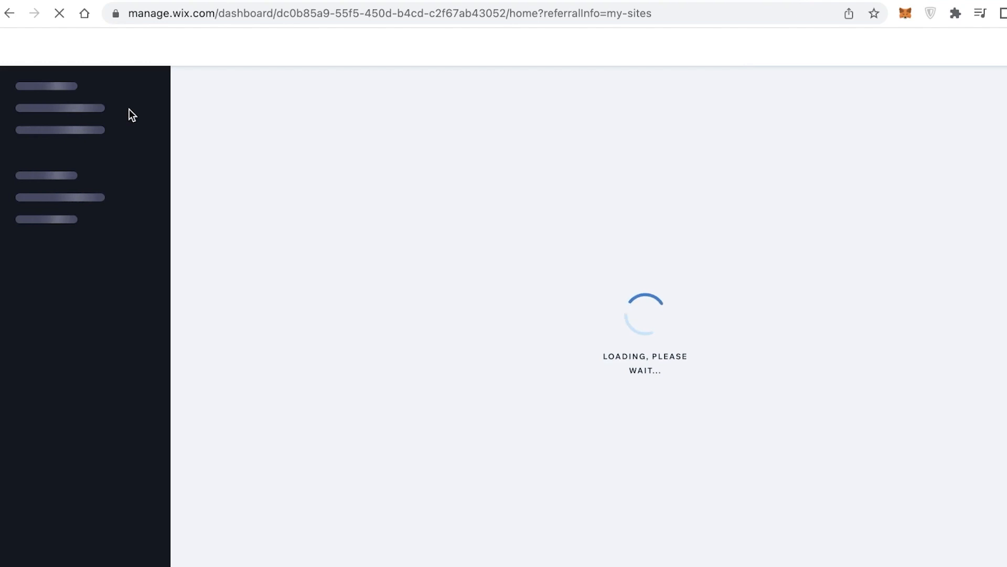
{"action": "left_click", "coordinate": [96, 120]}
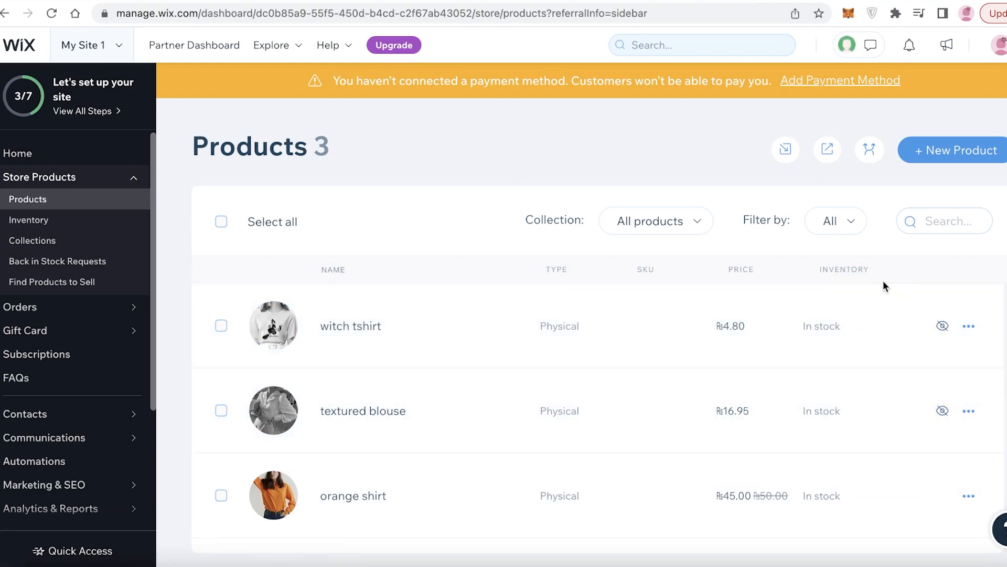
Set the witch tshirt and textured blouse products as visible in the online store
{"action": "left_click", "coordinate": [942, 326]}
{"action": "left_click", "coordinate": [942, 411]}
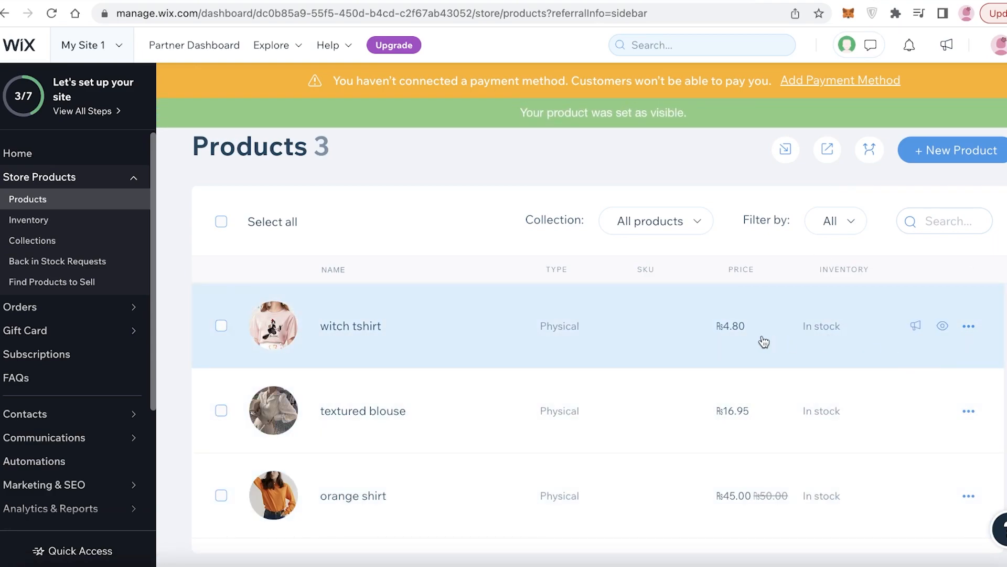
Open the witch tshirt product, assign it to the New Drops and Women collections, and save it
{"action": "left_click", "coordinate": [969, 326]}
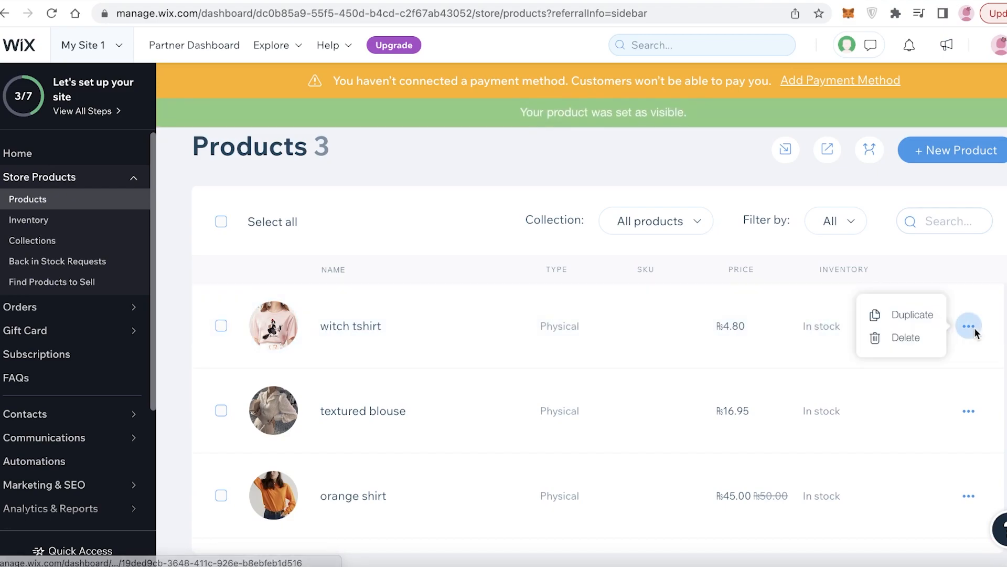
{"action": "left_click", "coordinate": [699, 333]}
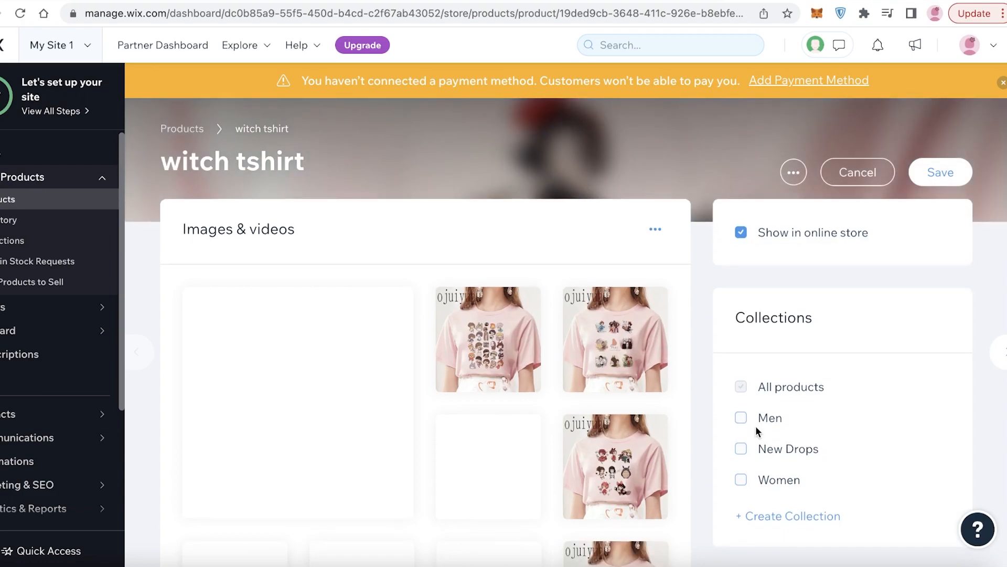
{"action": "left_click", "coordinate": [756, 421]}
{"action": "left_click", "coordinate": [755, 448]}
{"action": "left_click", "coordinate": [758, 476]}
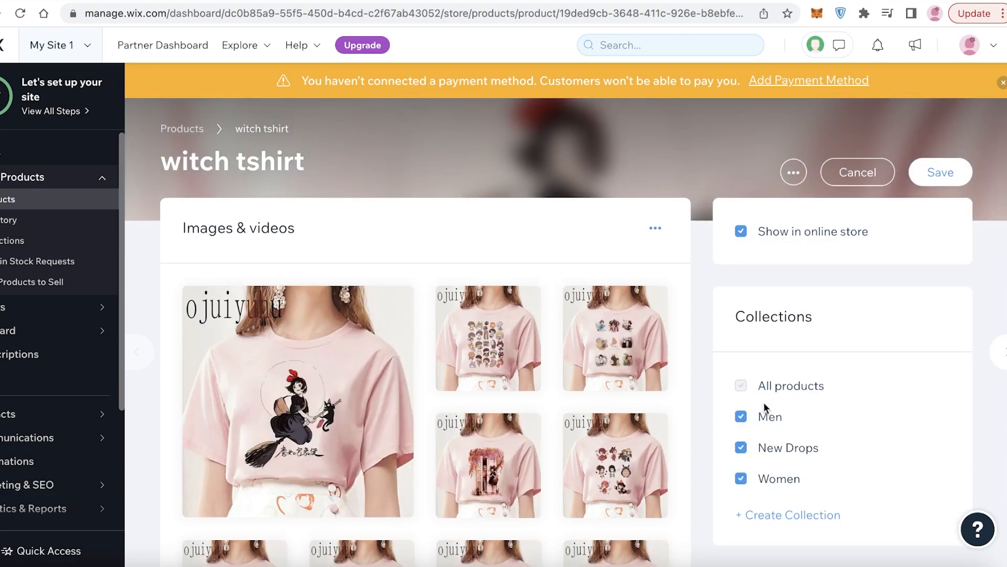
{"action": "left_click", "coordinate": [765, 417]}
{"action": "left_click", "coordinate": [931, 179]}
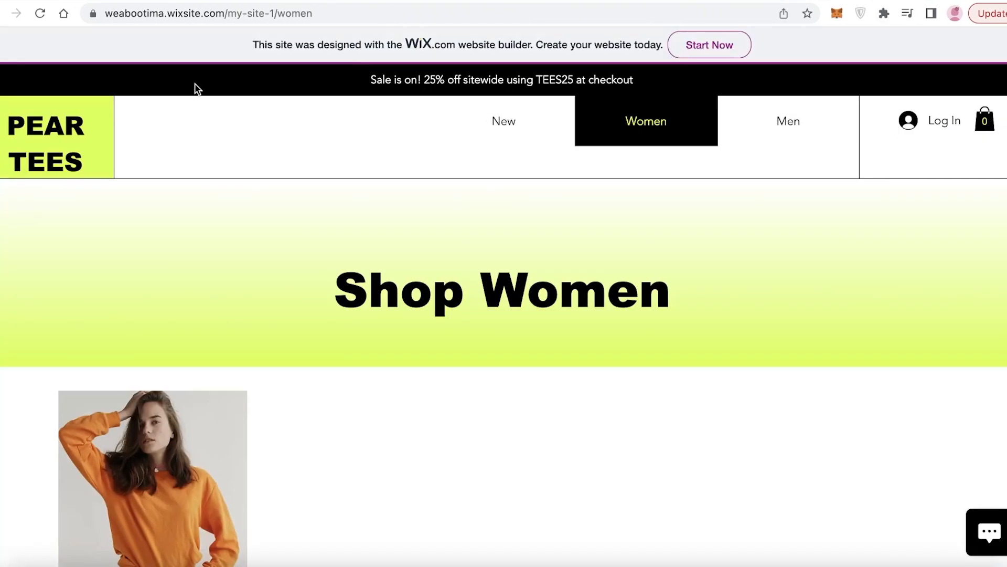
Reload the live site's Women shop page and open the witch tshirt product page
{"action": "left_click", "coordinate": [37, 14]}
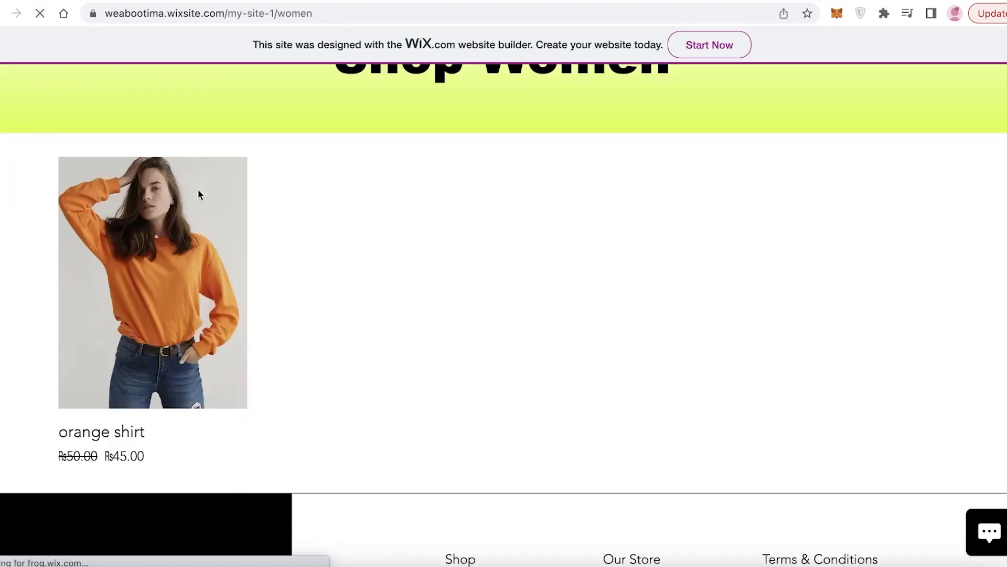
{"action": "scroll", "coordinate": [517, 252], "scroll_direction": "down", "scroll_amount": 8}
{"action": "scroll", "coordinate": [158, 223], "scroll_direction": "up", "scroll_amount": 3}
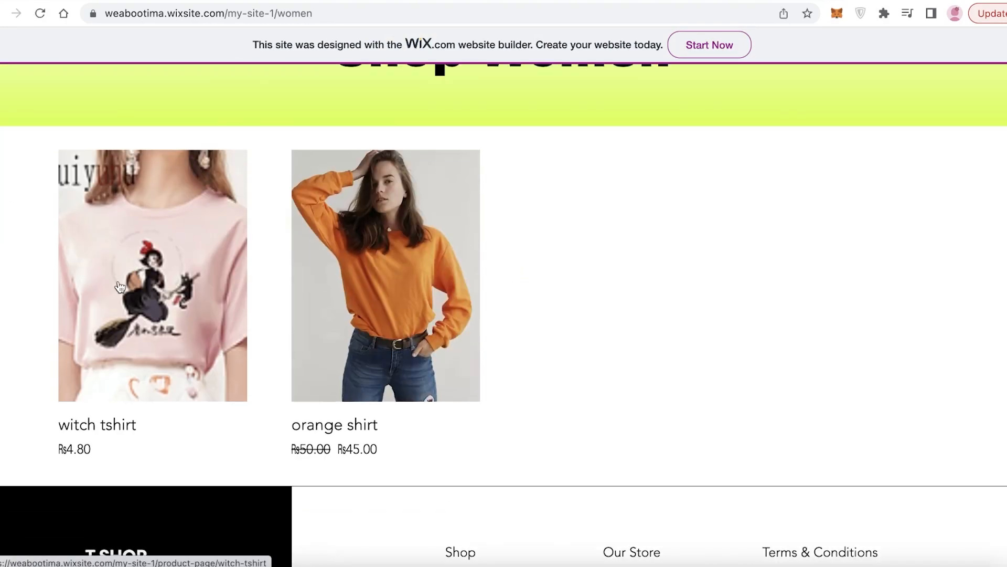
{"action": "left_click", "coordinate": [119, 284]}
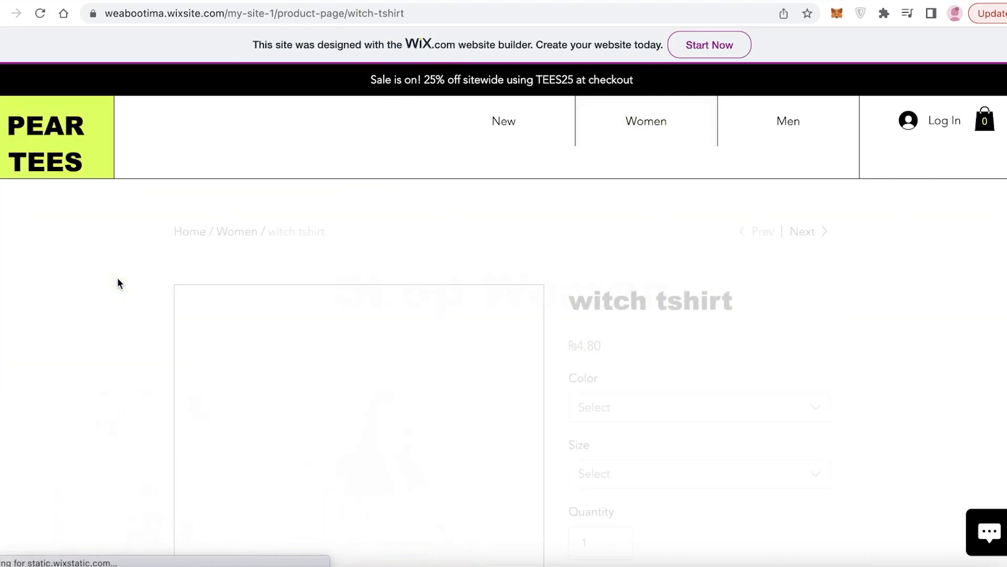
Examine the witch tshirt product page on the live site, including its images and size options
{"action": "scroll", "coordinate": [485, 341], "scroll_direction": "down", "scroll_amount": 5}
{"action": "scroll", "coordinate": [697, 221], "scroll_direction": "up", "scroll_amount": 2}
{"action": "left_click", "coordinate": [668, 185]}
{"action": "left_click", "coordinate": [989, 279]}
{"action": "left_click", "coordinate": [731, 249]}
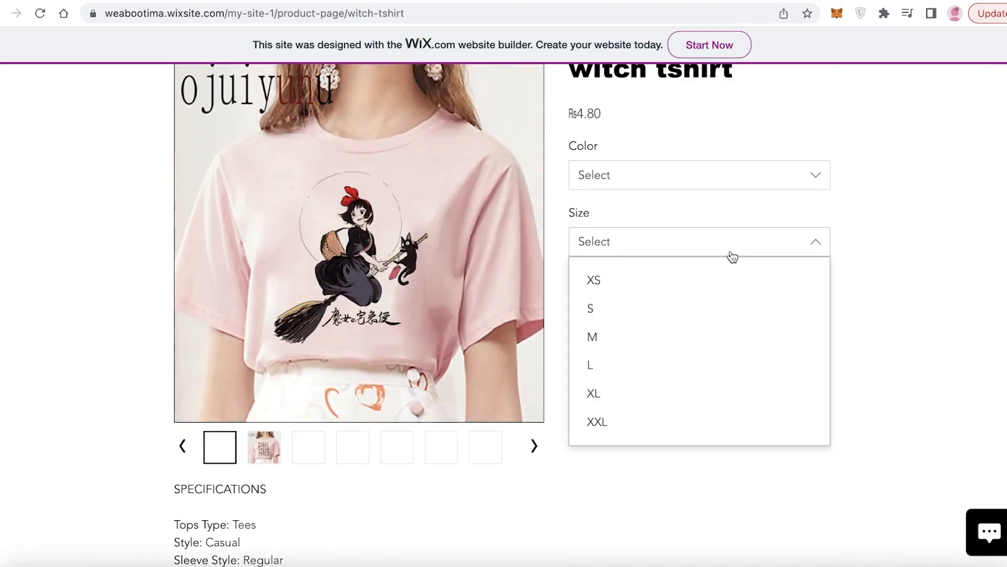
{"action": "left_click", "coordinate": [731, 248]}
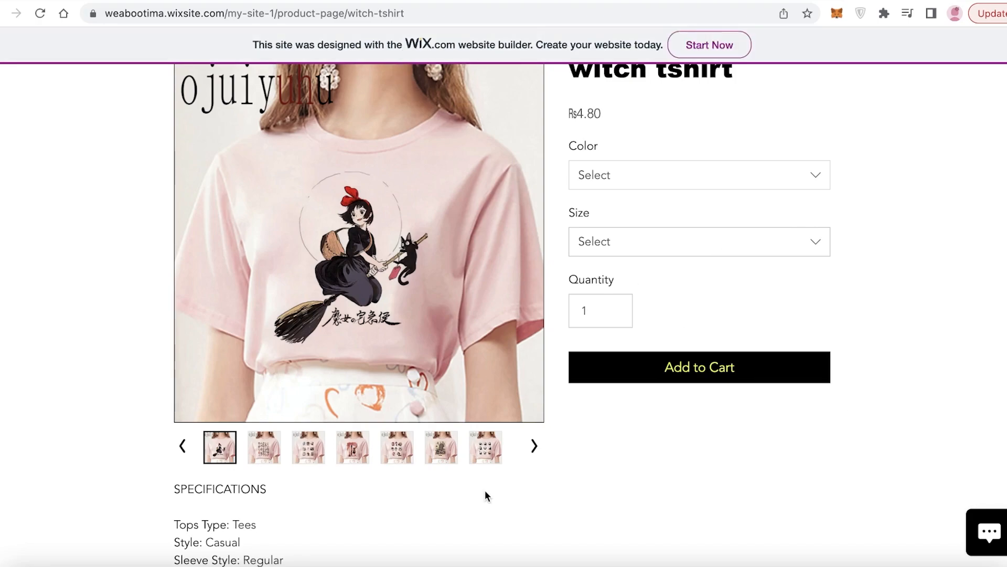
{"action": "left_click", "coordinate": [424, 413]}
{"action": "left_click", "coordinate": [1005, 58]}
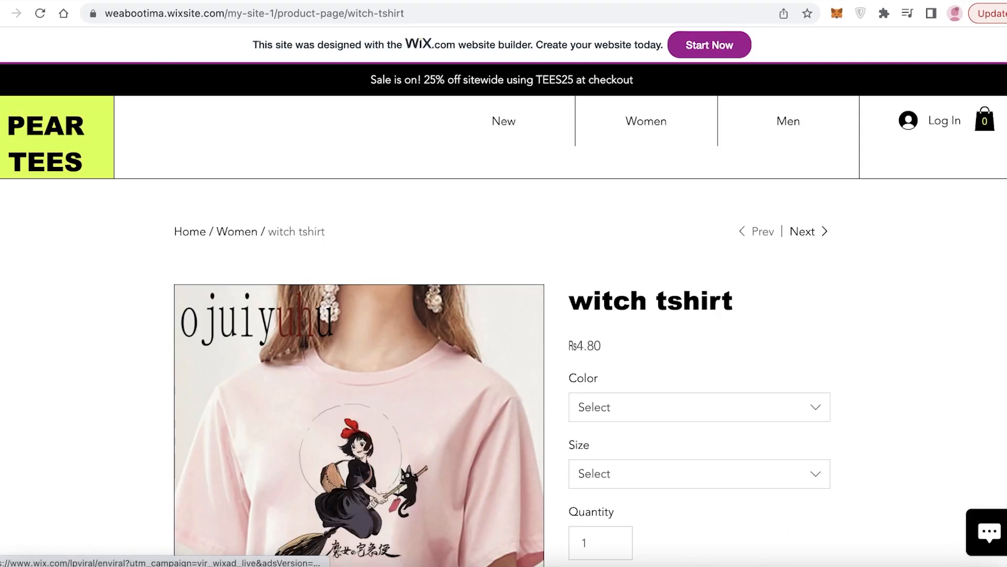
Switch back through the open tabs to DSers and open its Home dashboard
{"action": "left_click", "coordinate": [772, 1]}
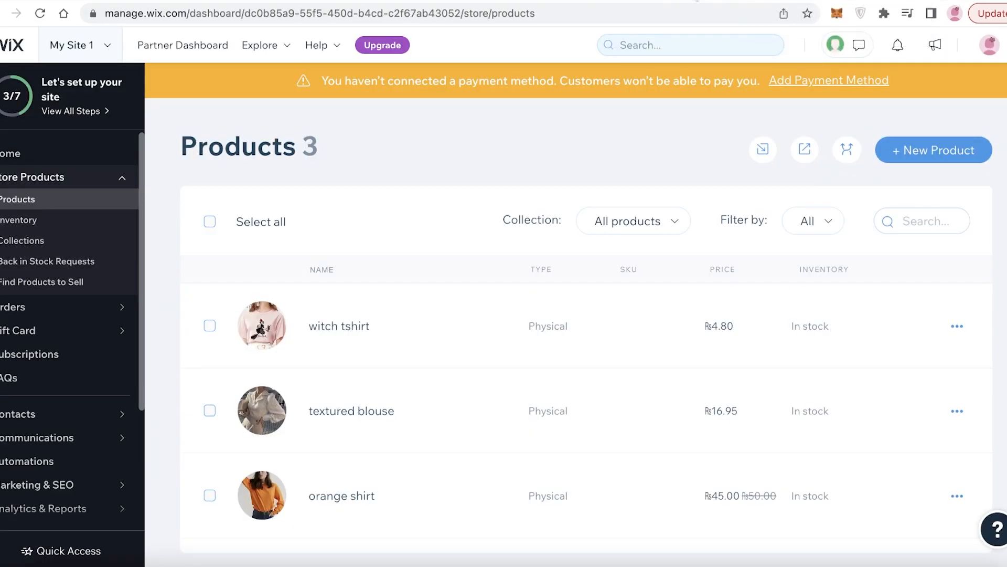
{"action": "left_click", "coordinate": [582, 1]}
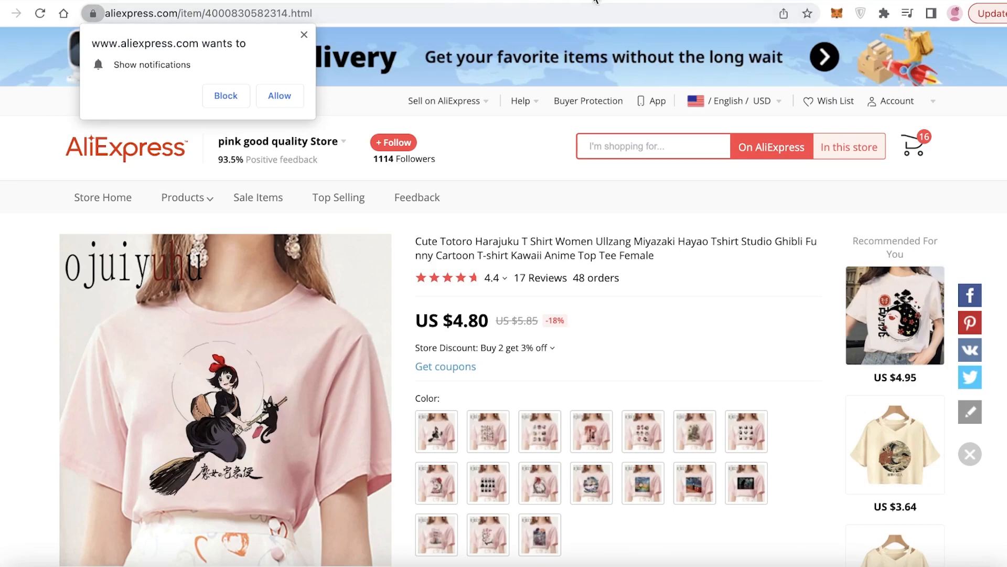
{"action": "left_click", "coordinate": [611, 1]}
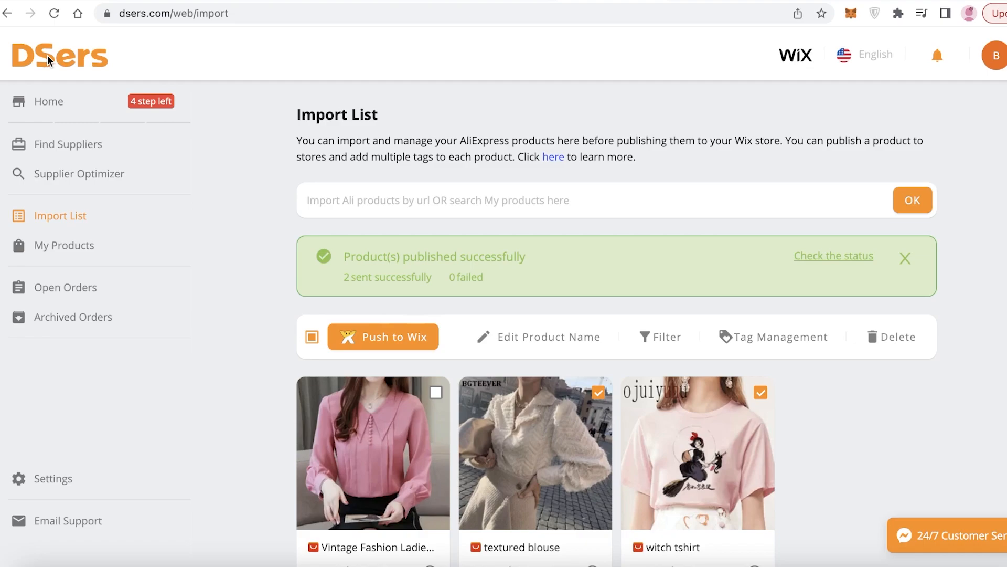
{"action": "left_click", "coordinate": [58, 98]}
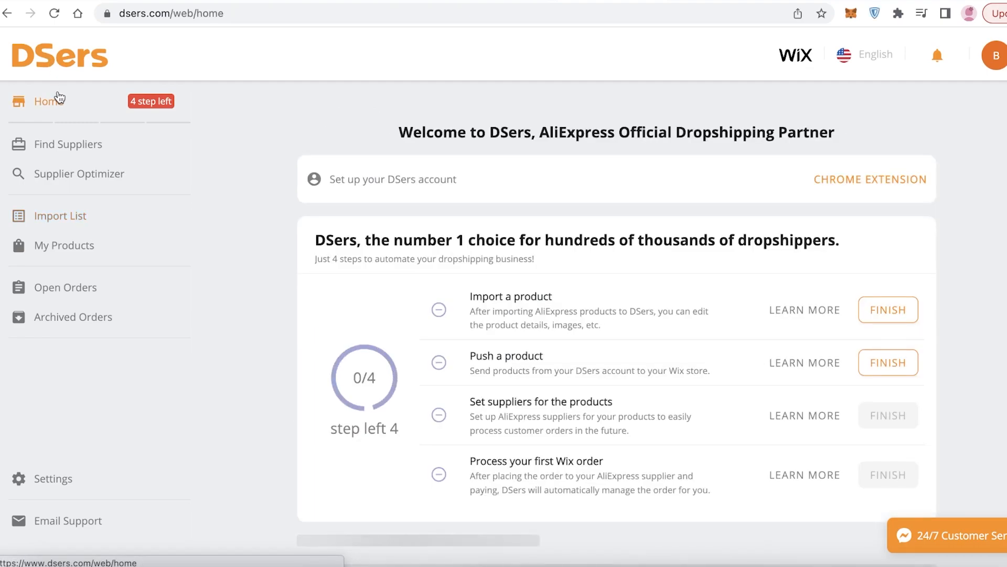